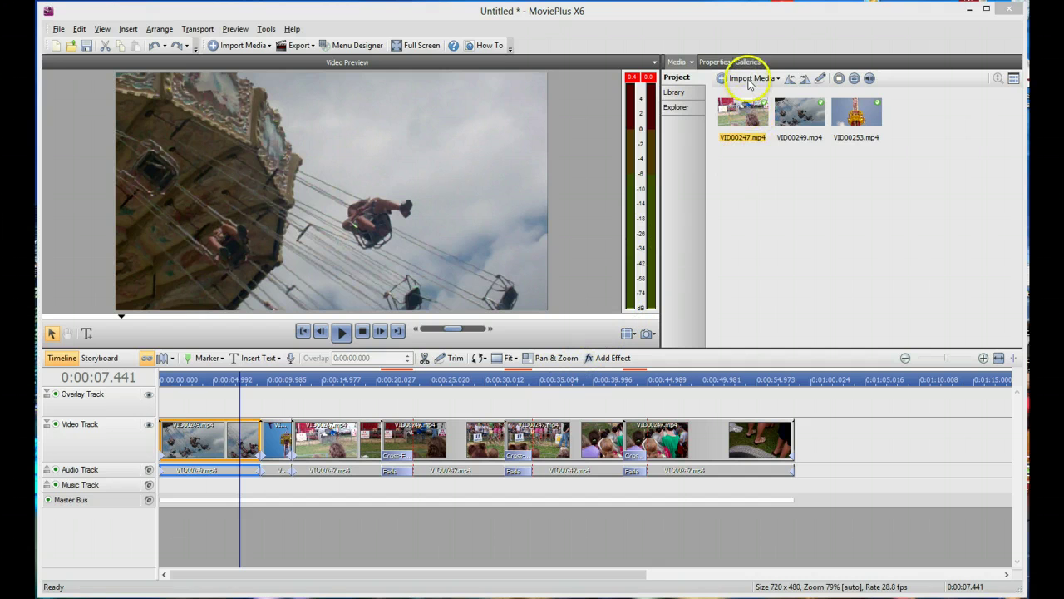
# Import untitled shoot-176.jpg from the Favorites folder of My Pictures into the project
pyautogui.click(750, 80)
pyautogui.click(751, 97)
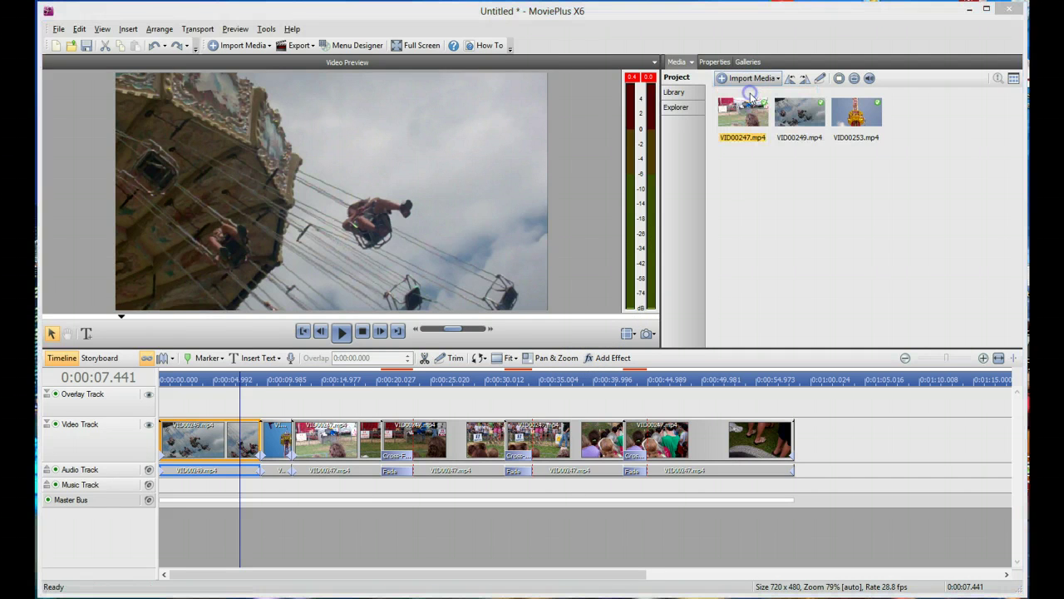
pyautogui.click(138, 132)
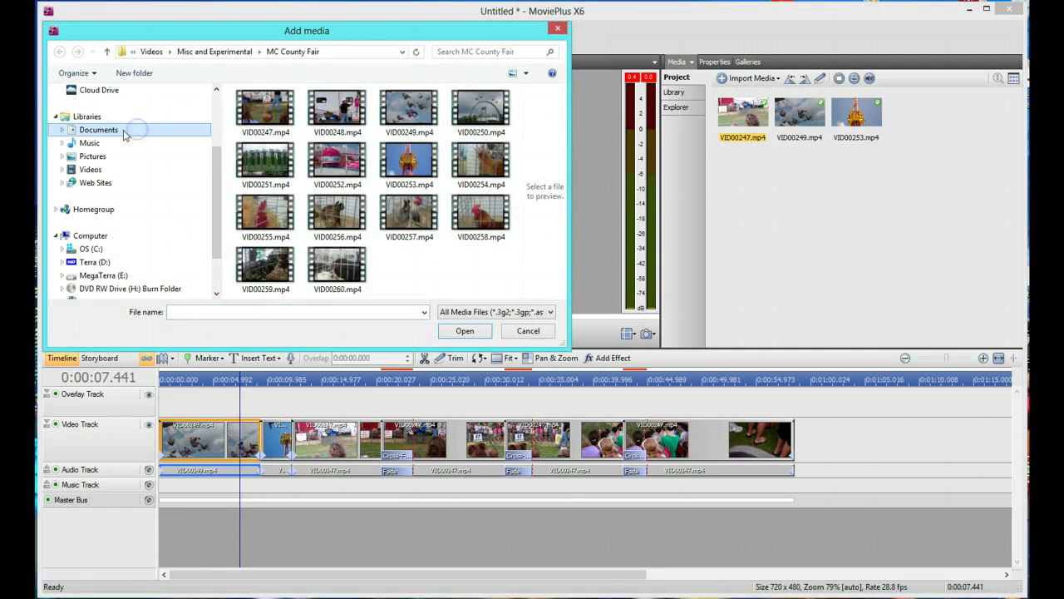
pyautogui.click(93, 157)
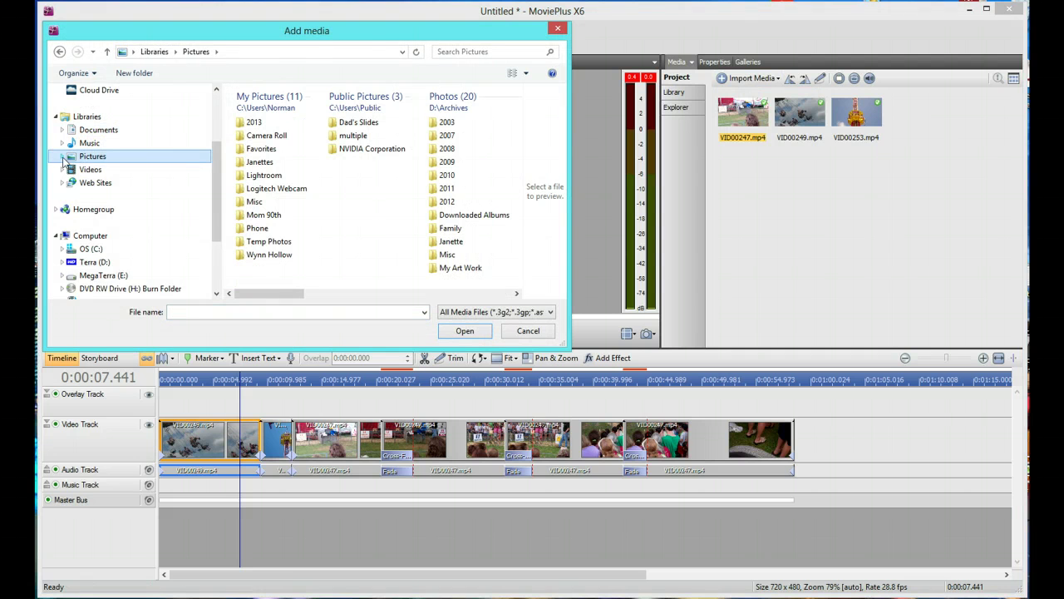
pyautogui.click(63, 158)
pyautogui.click(69, 171)
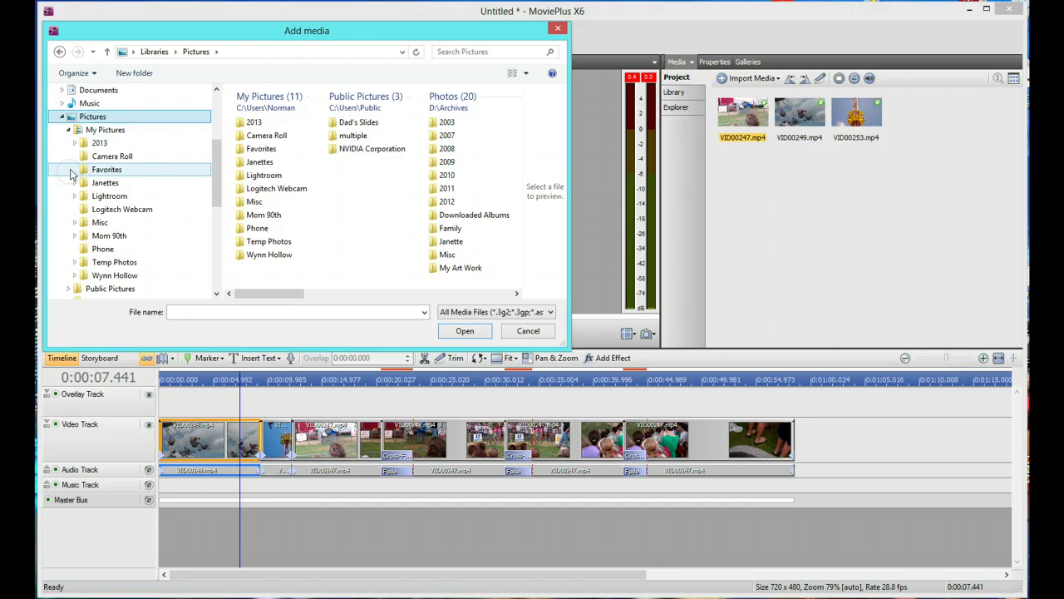
pyautogui.click(106, 169)
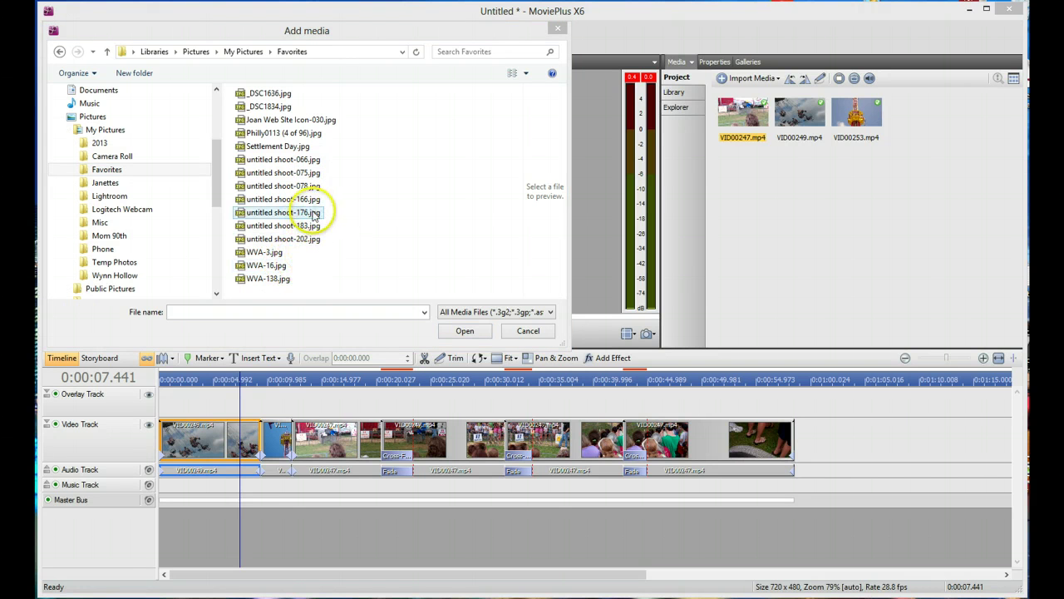
pyautogui.click(314, 214)
pyautogui.click(449, 333)
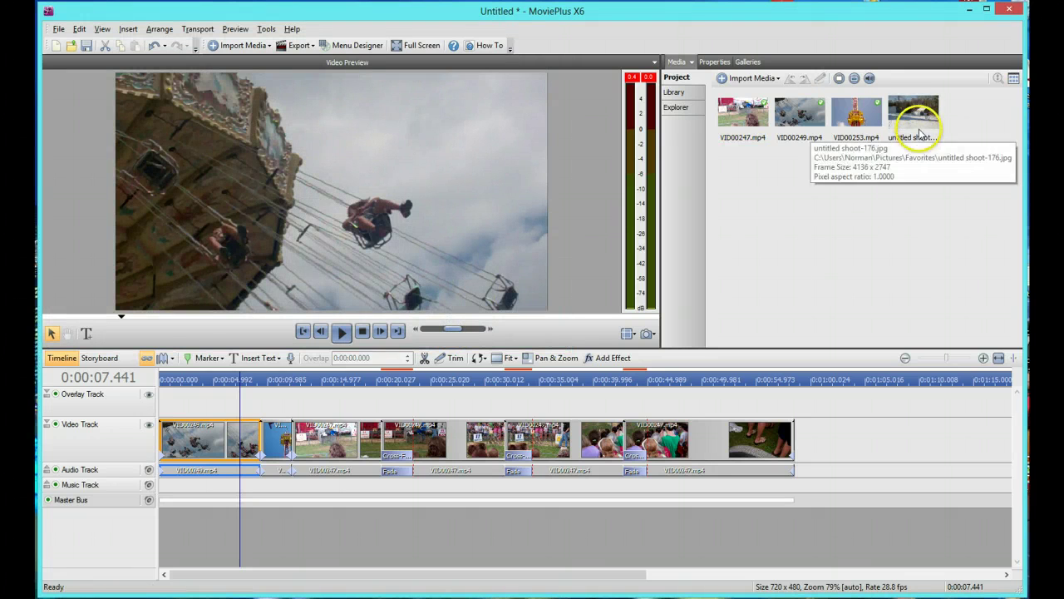
# Filter the project media by video, still images and audio in turn, finishing with only still images shown
pyautogui.click(839, 79)
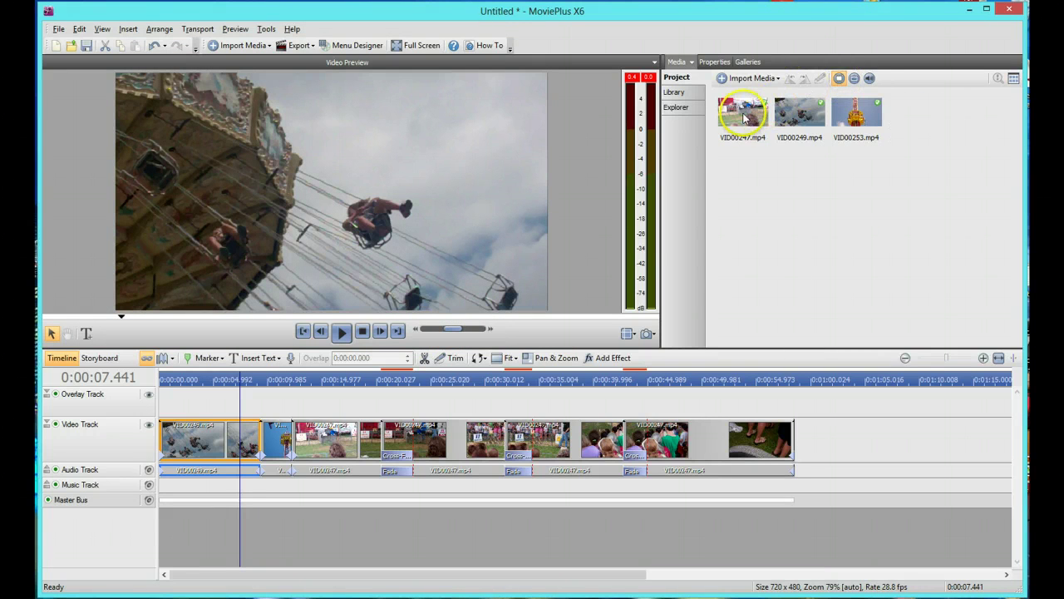
pyautogui.click(855, 79)
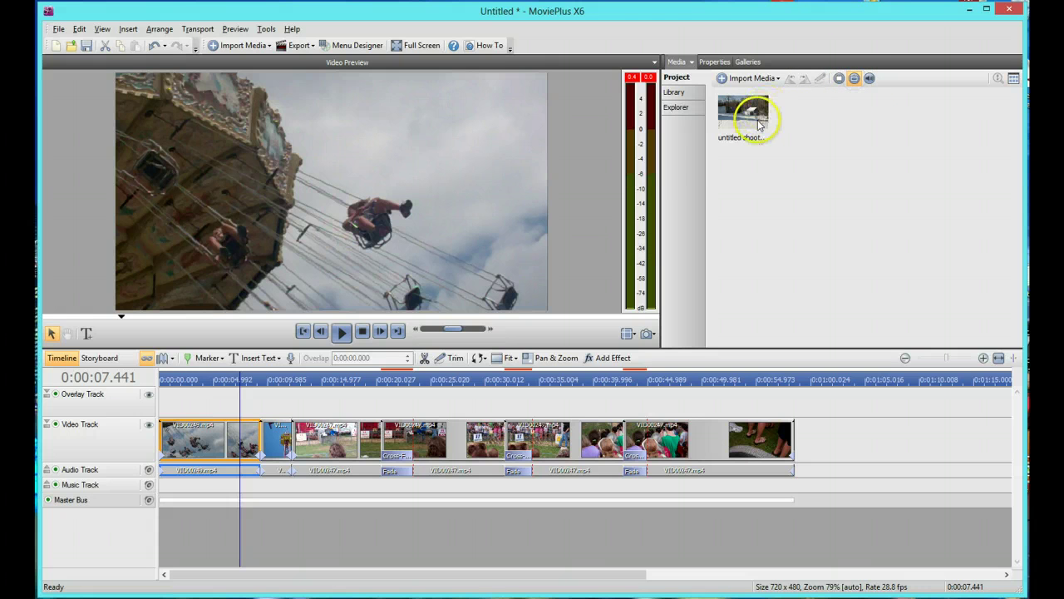
pyautogui.click(871, 78)
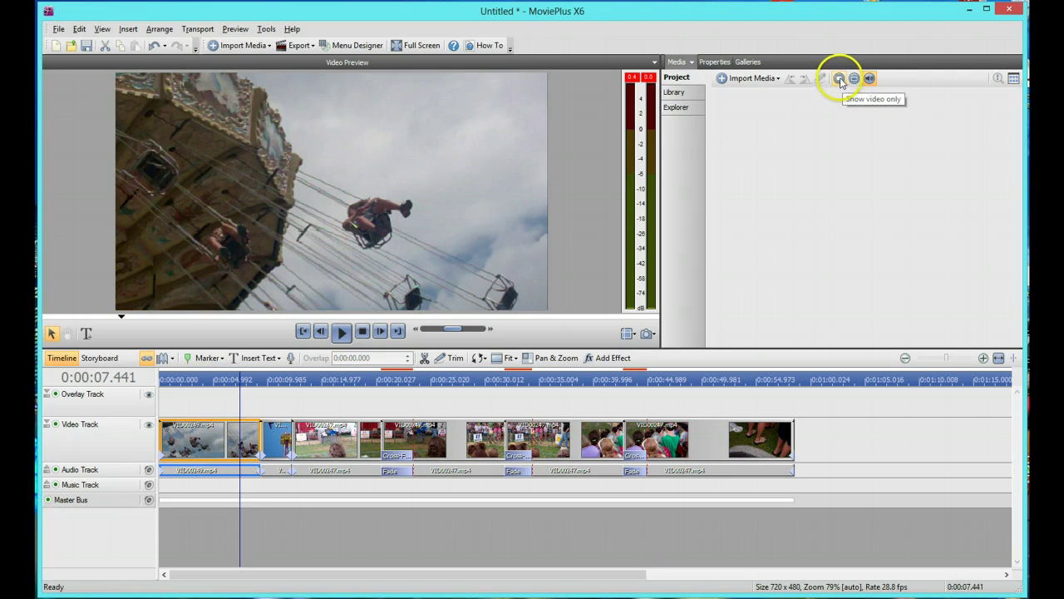
pyautogui.click(851, 79)
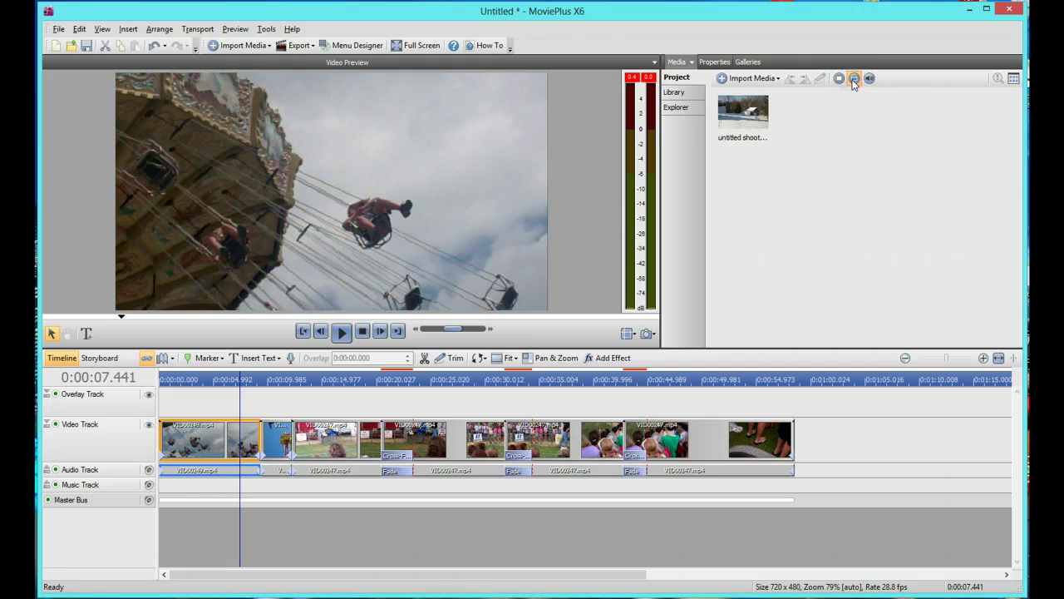
pyautogui.click(853, 81)
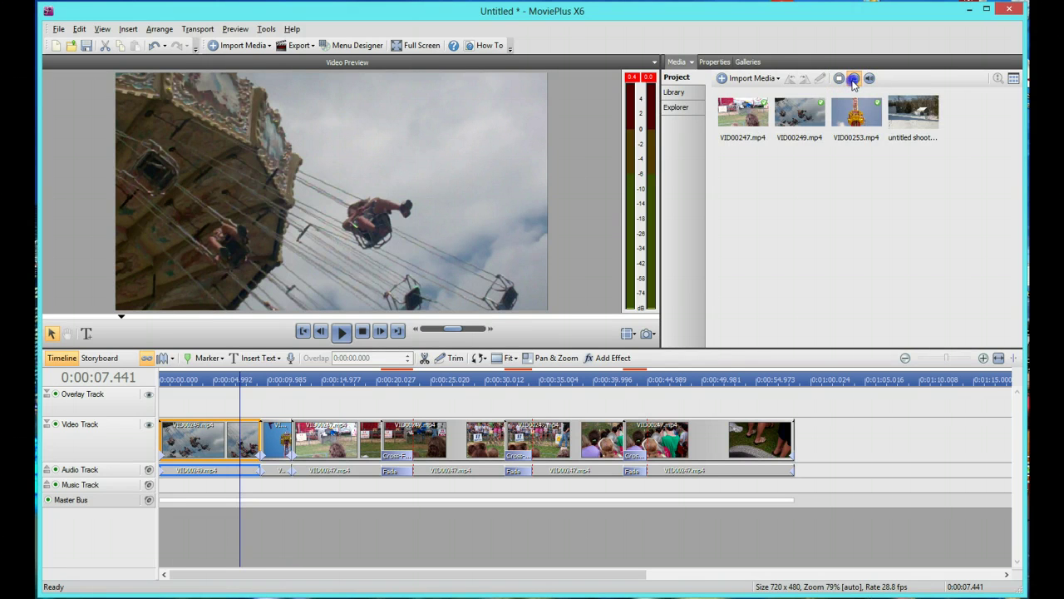
pyautogui.click(853, 81)
# Place the photo on the Overlay Track and, with rippling enabled, shift the third video clip and everything after it to about 23 seconds
pyautogui.click(750, 112)
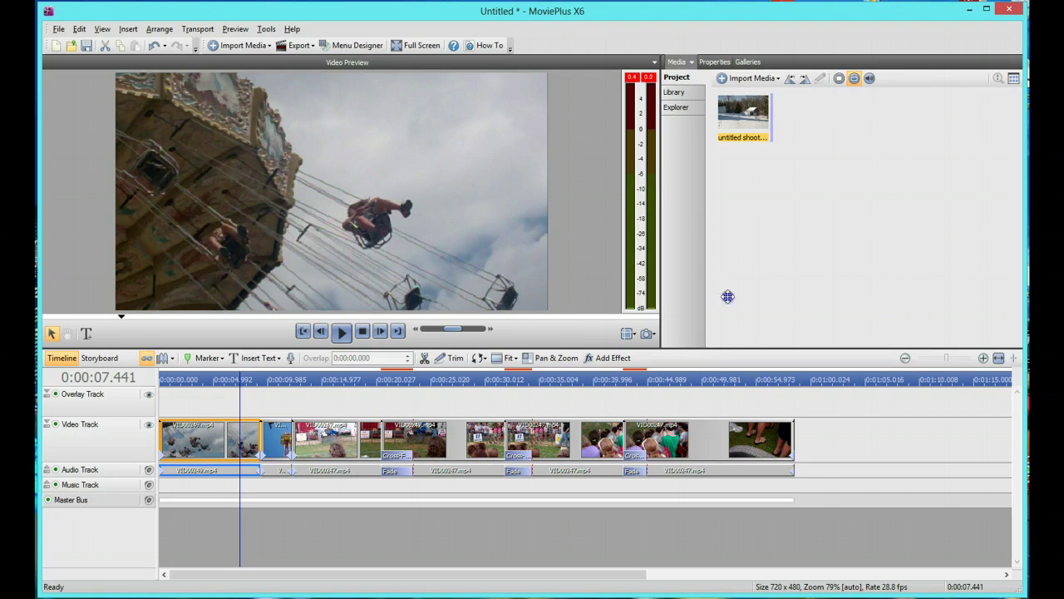
pyautogui.moveTo(728, 297); pyautogui.dragTo(578, 412)
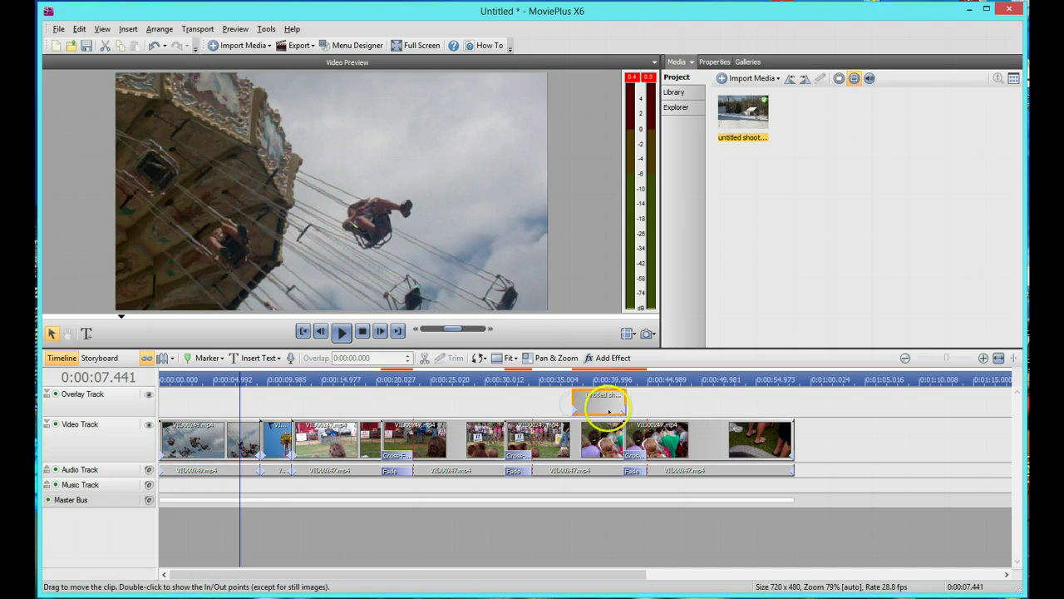
pyautogui.click(164, 364)
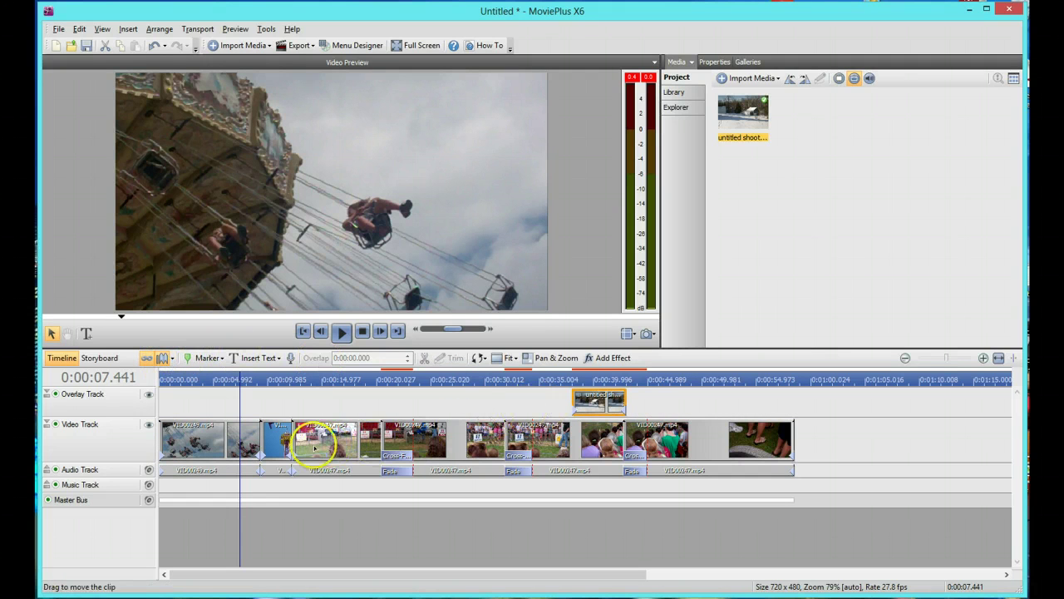
pyautogui.moveTo(306, 449); pyautogui.dragTo(421, 457)
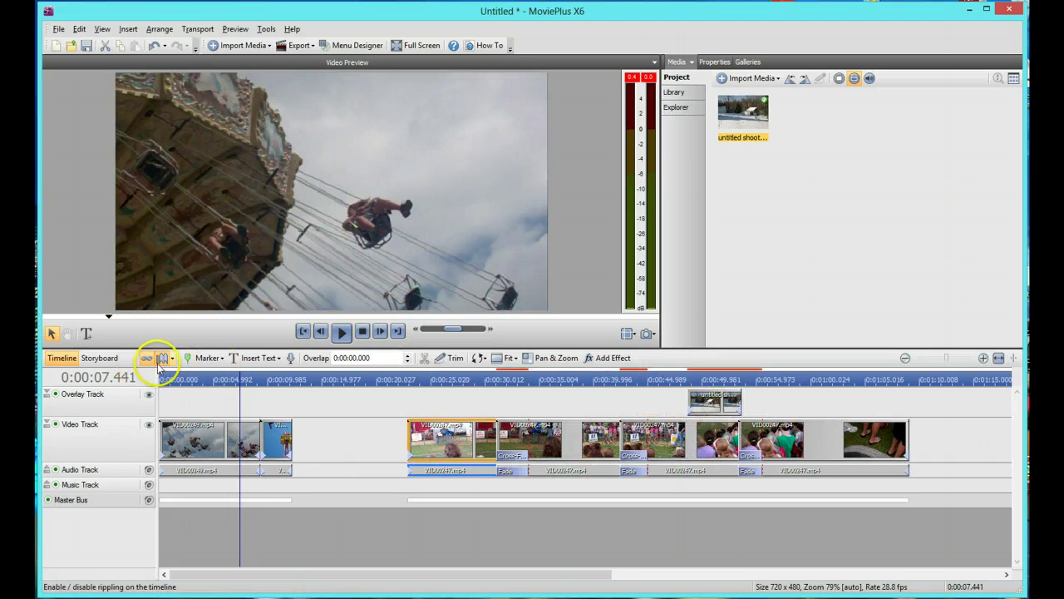
# With rippling off, move the photo into the Video Track gap right after the second clip and extend its end to about 20.3 seconds
pyautogui.click(166, 359)
pyautogui.moveTo(713, 401); pyautogui.dragTo(318, 450)
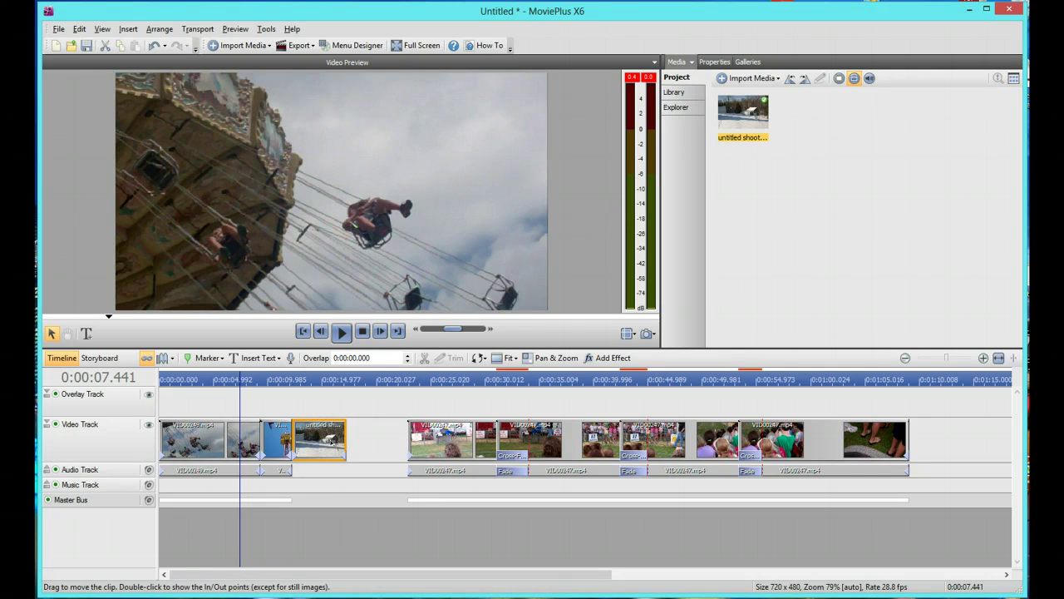
pyautogui.moveTo(348, 449); pyautogui.dragTo(382, 447)
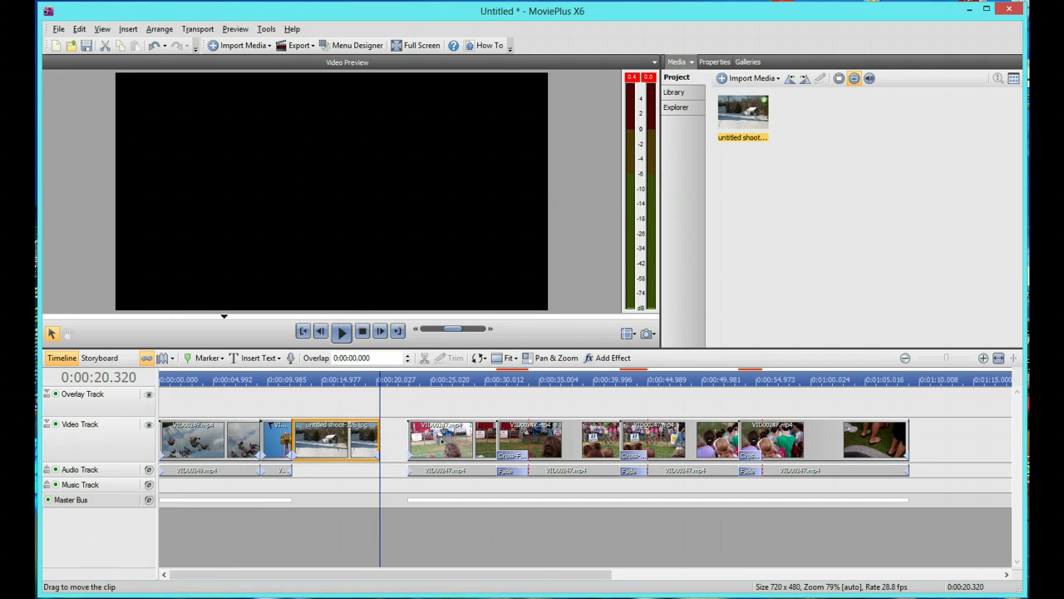
# With rippling enabled, pull the video clip after the photo and its followers earlier so it overlaps the photo's end by about 2.57 seconds
pyautogui.click(441, 442)
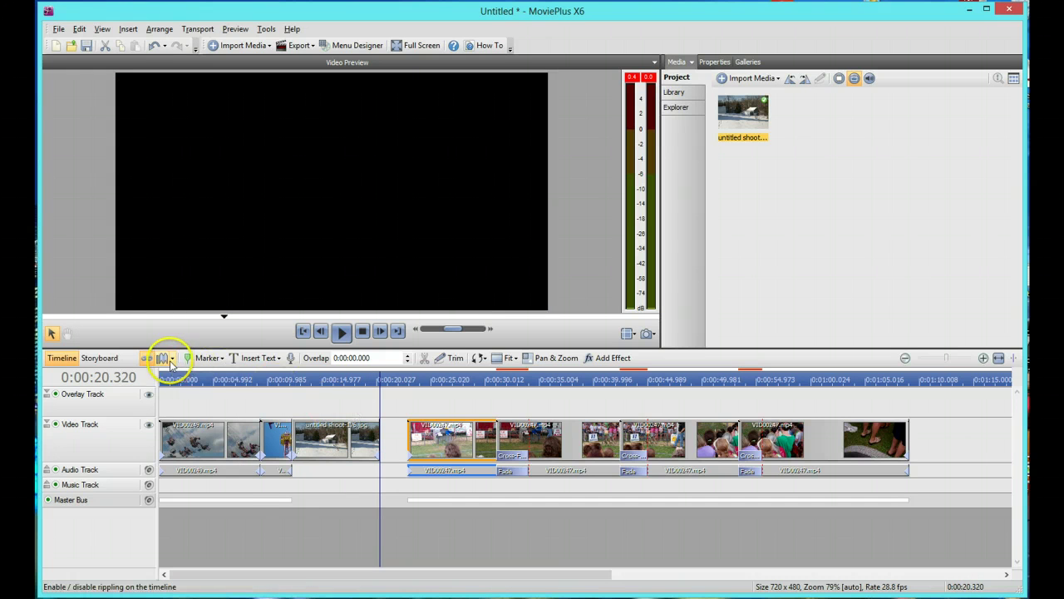
pyautogui.click(171, 359)
pyautogui.click(165, 362)
pyautogui.click(418, 444)
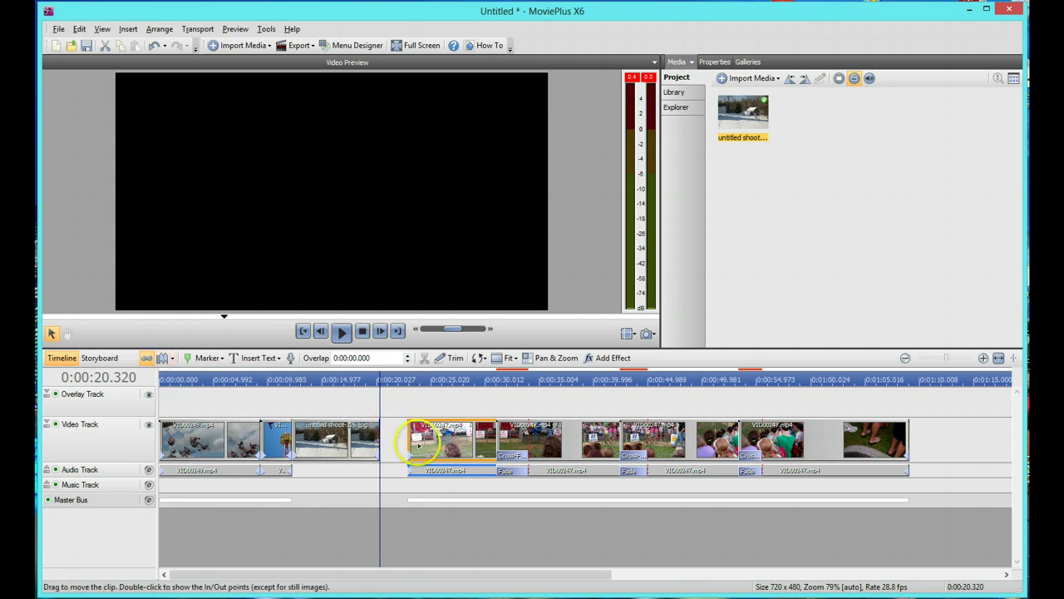
pyautogui.moveTo(442, 453)
pyautogui.mouseDown()
pyautogui.moveTo(411, 453)
pyautogui.moveTo(431, 455)
pyautogui.mouseUp()
pyautogui.click(164, 361)
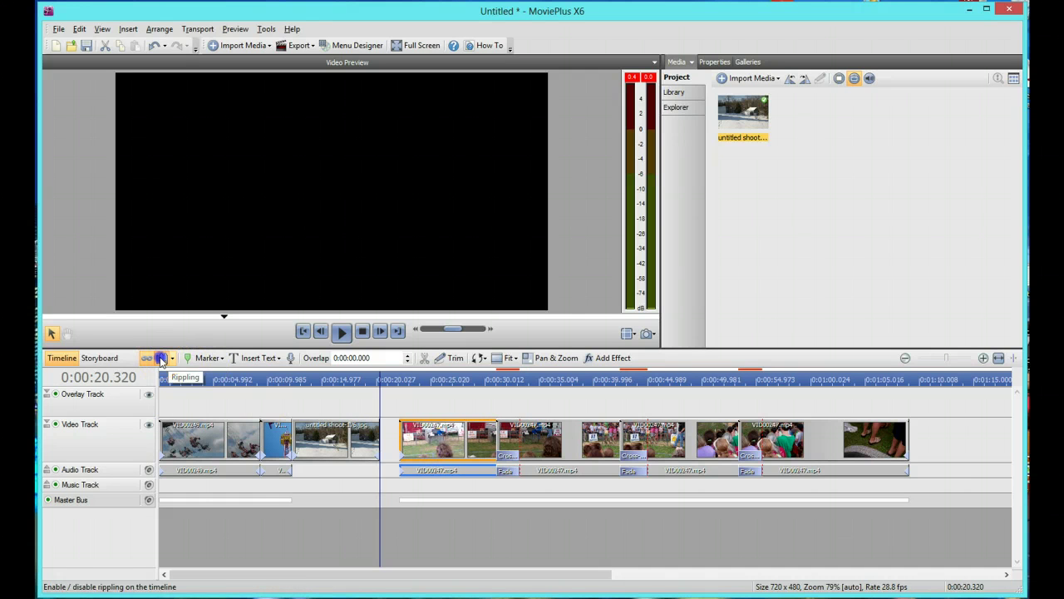
pyautogui.click(449, 454)
pyautogui.moveTo(453, 449); pyautogui.dragTo(406, 447)
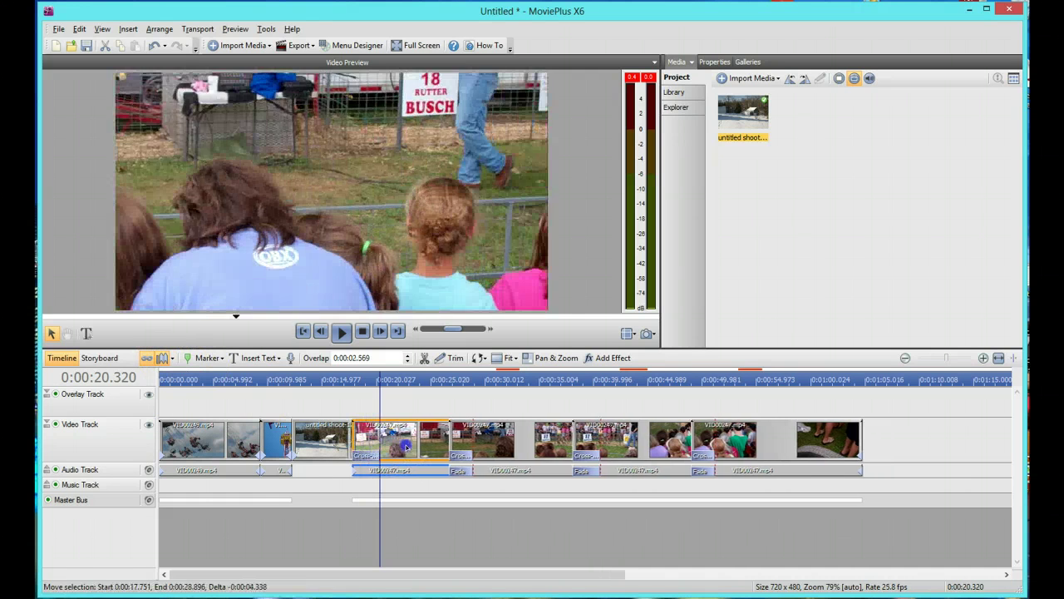
# Open Pan & Zoom for the photo clip and match both the Start and End frames to the project aspect
pyautogui.click(329, 434)
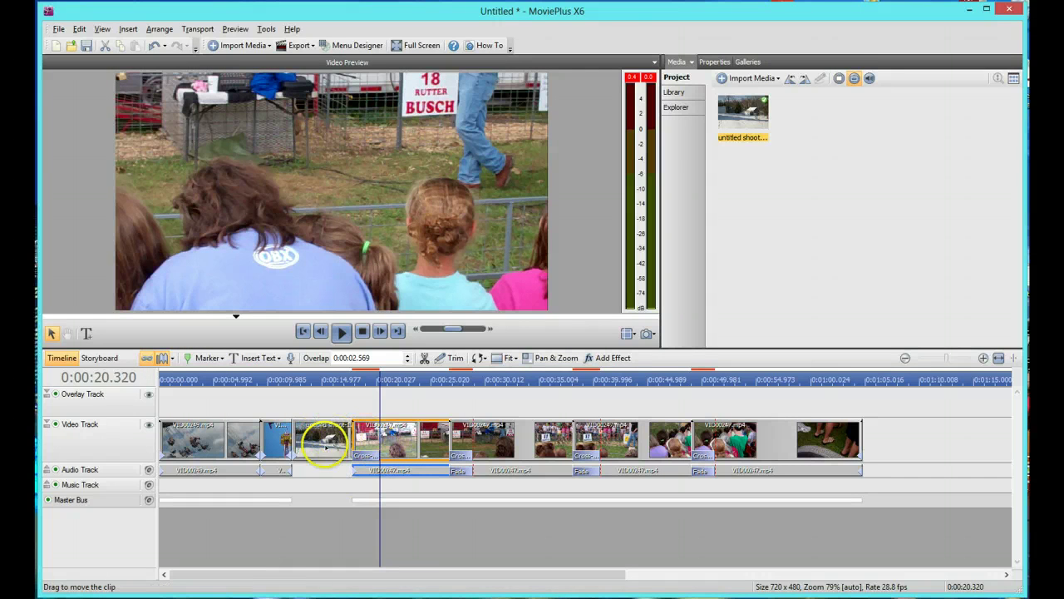
pyautogui.click(324, 444)
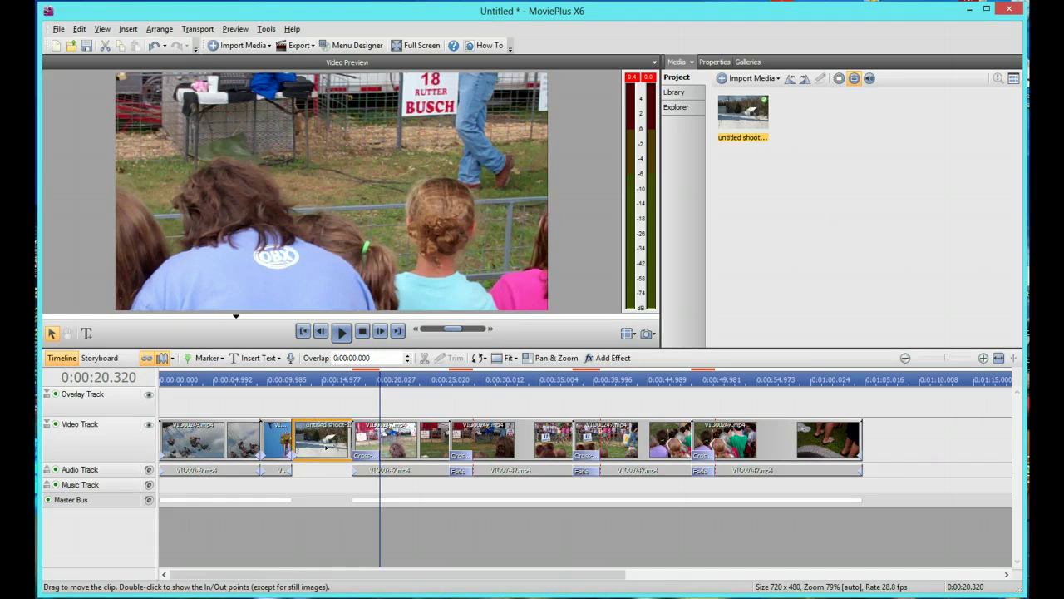
pyautogui.click(547, 359)
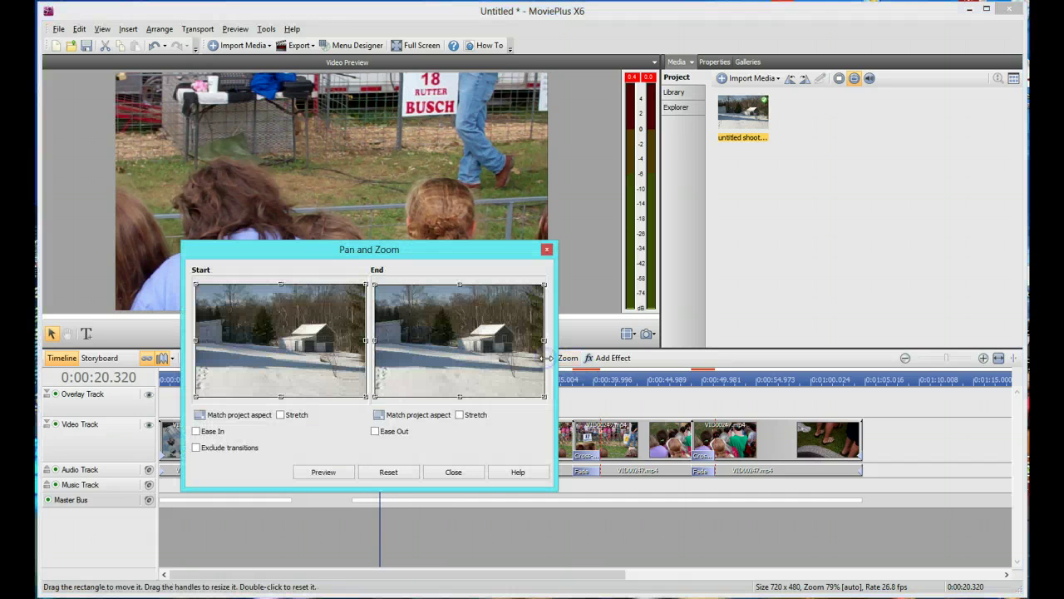
pyautogui.click(281, 297)
pyautogui.moveTo(316, 311); pyautogui.dragTo(315, 339)
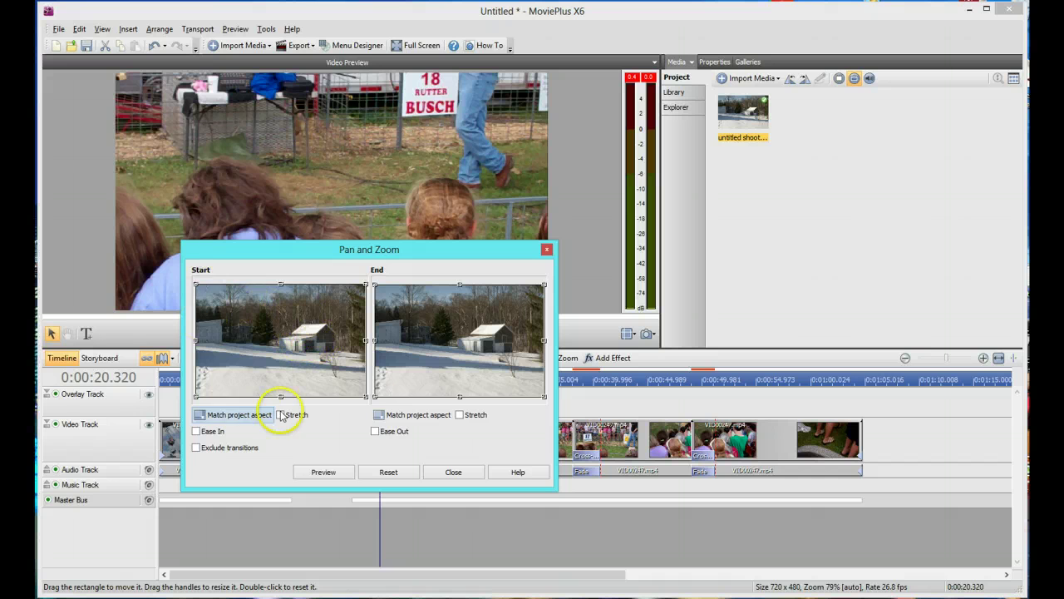
pyautogui.click(233, 415)
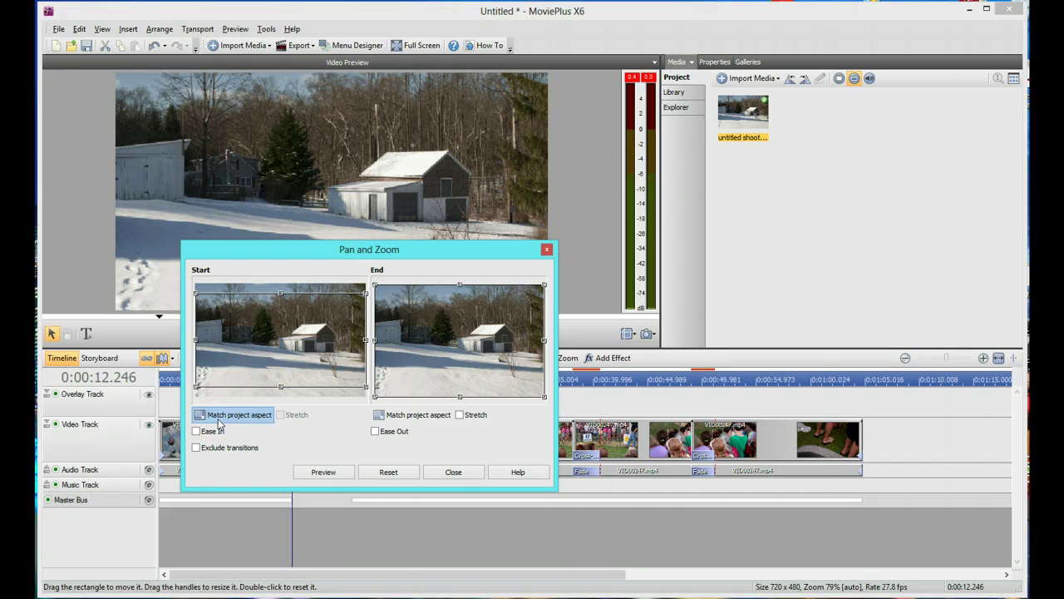
pyautogui.click(401, 413)
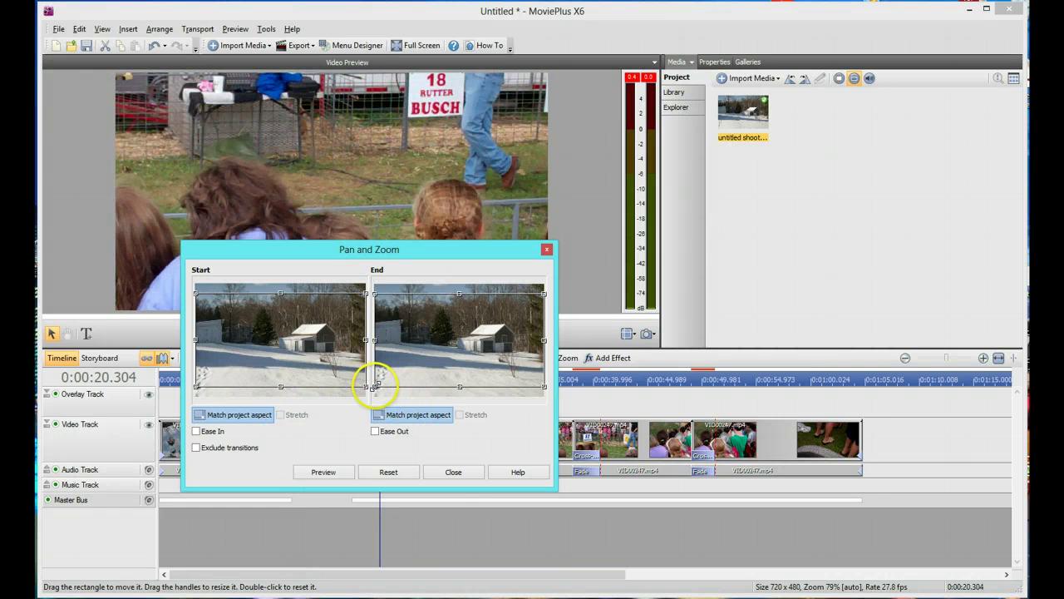
# Shrink and reposition the End frame around the barn to about left 28, top 23, right 99, bottom 82, and preview the zoom
pyautogui.moveTo(375, 385); pyautogui.dragTo(422, 375)
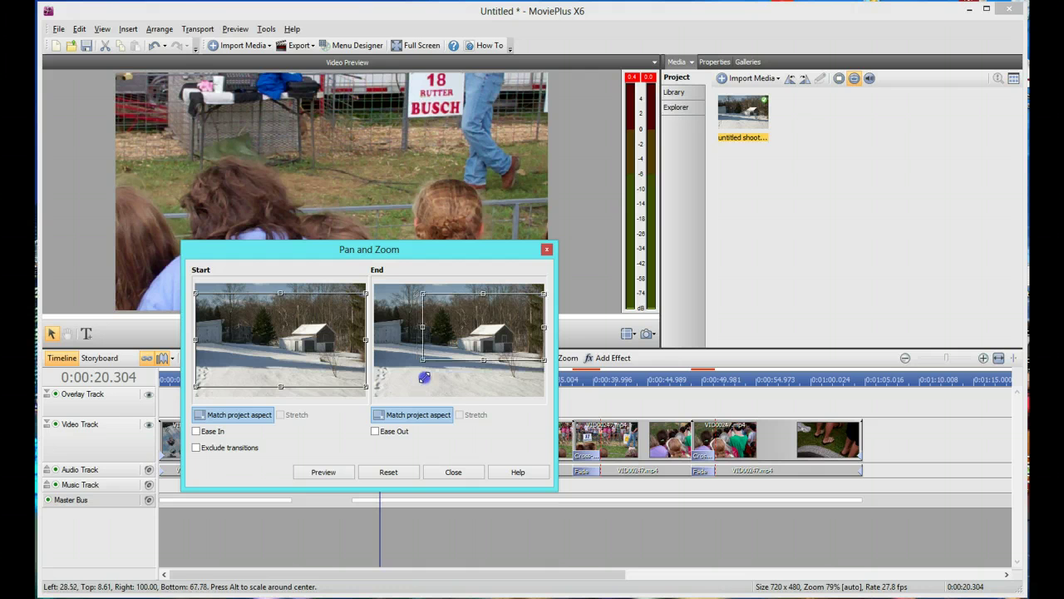
pyautogui.moveTo(446, 333); pyautogui.dragTo(445, 356)
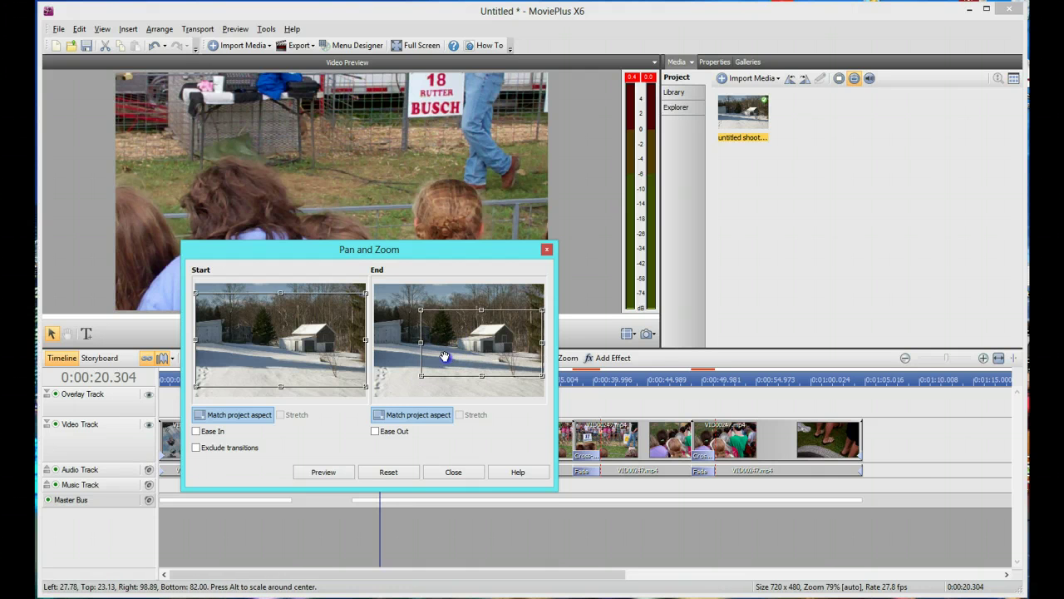
pyautogui.click(332, 473)
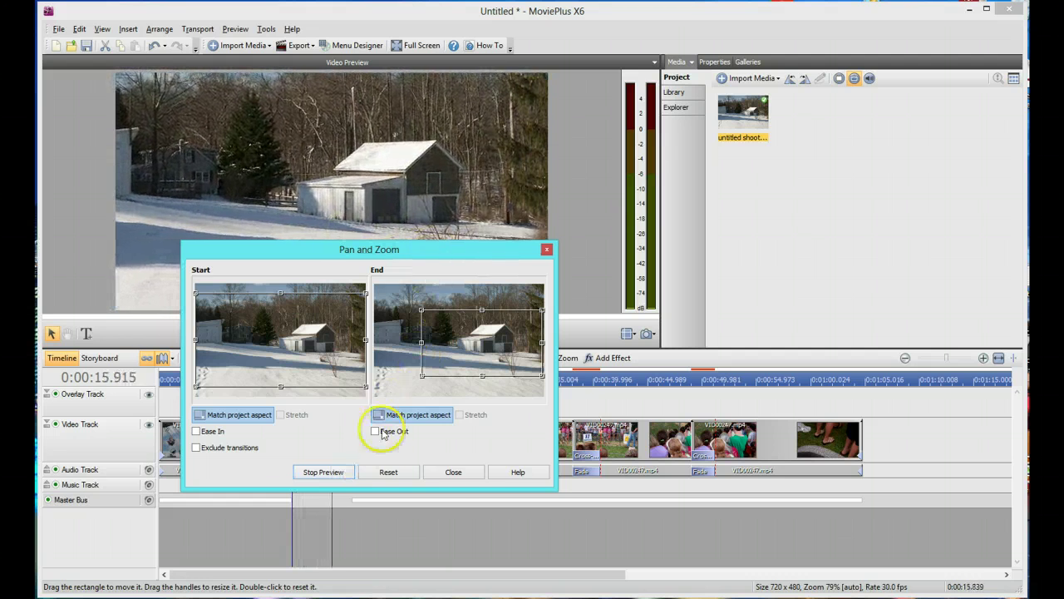
pyautogui.click(453, 473)
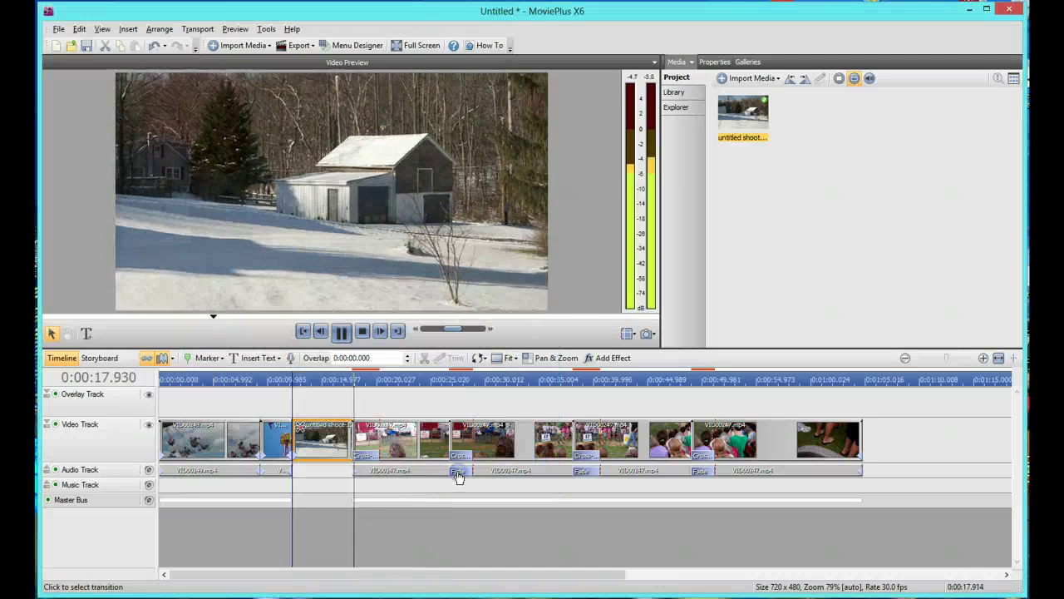
# Play the timeline from about 7.9 seconds to review the photo's zoom and its transition into the following clip
pyautogui.click(348, 335)
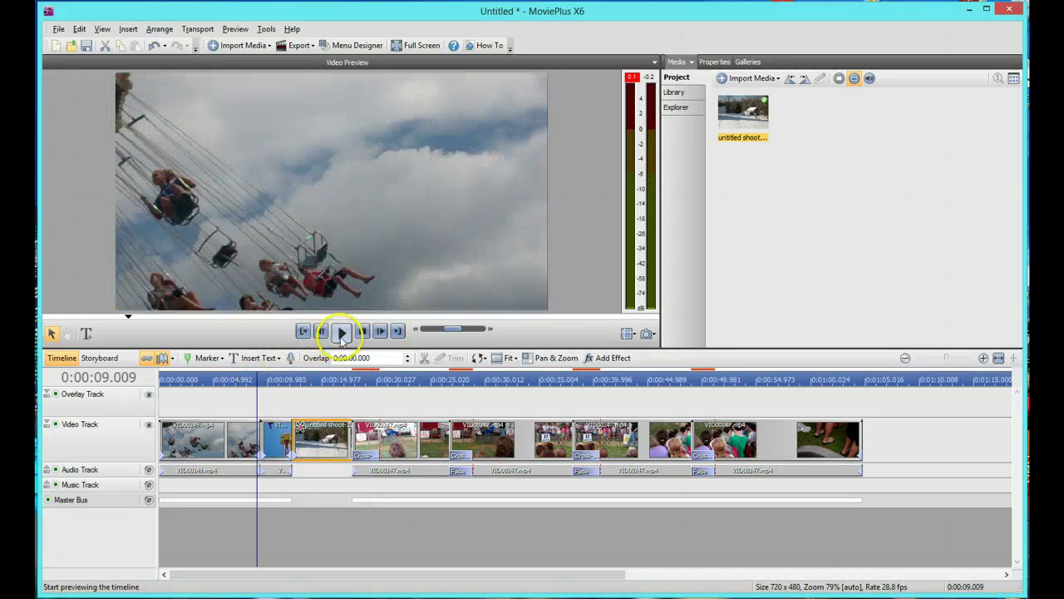
pyautogui.click(245, 376)
pyautogui.click(348, 340)
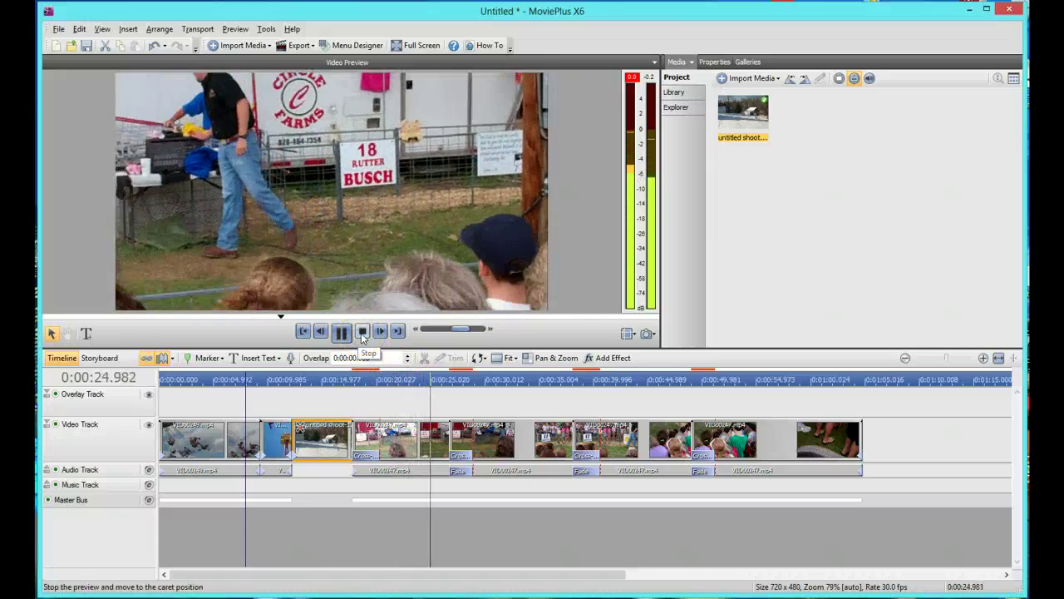
pyautogui.click(362, 332)
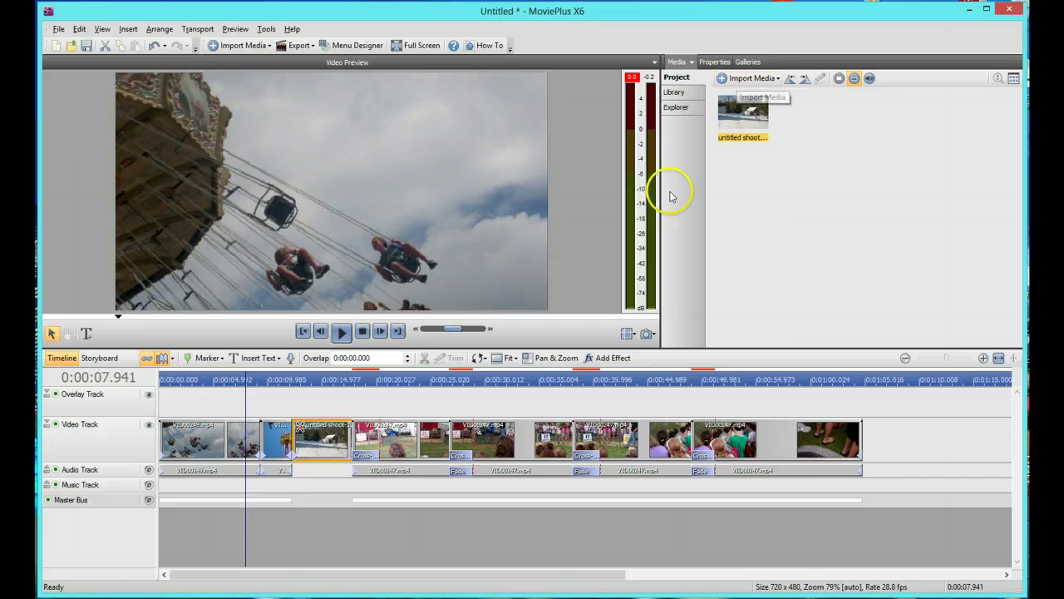
# Start importing media into the project and expand the Music library down to the My Music folders
pyautogui.click(753, 78)
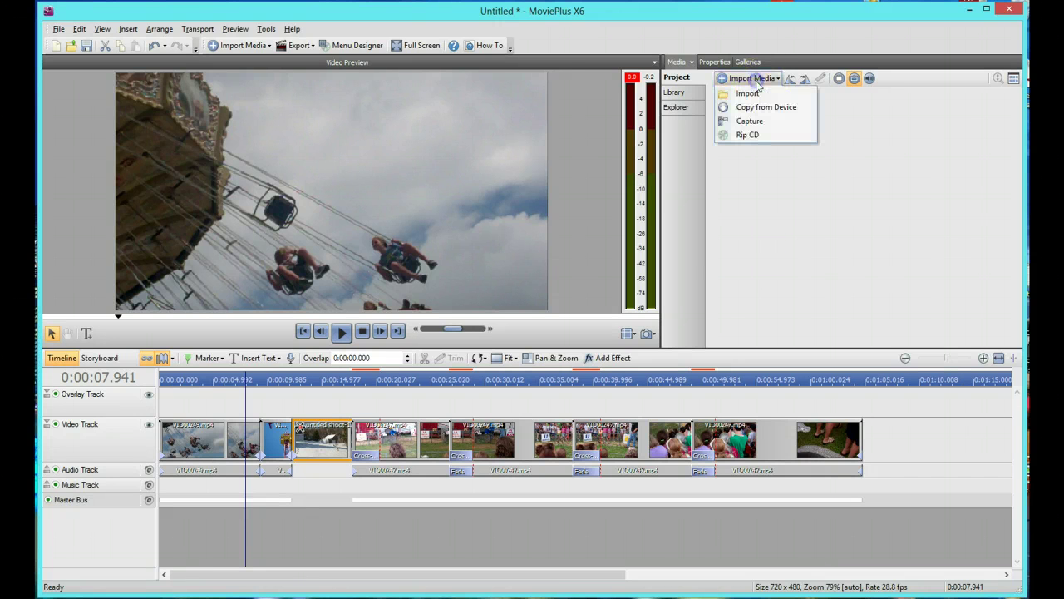
pyautogui.click(752, 94)
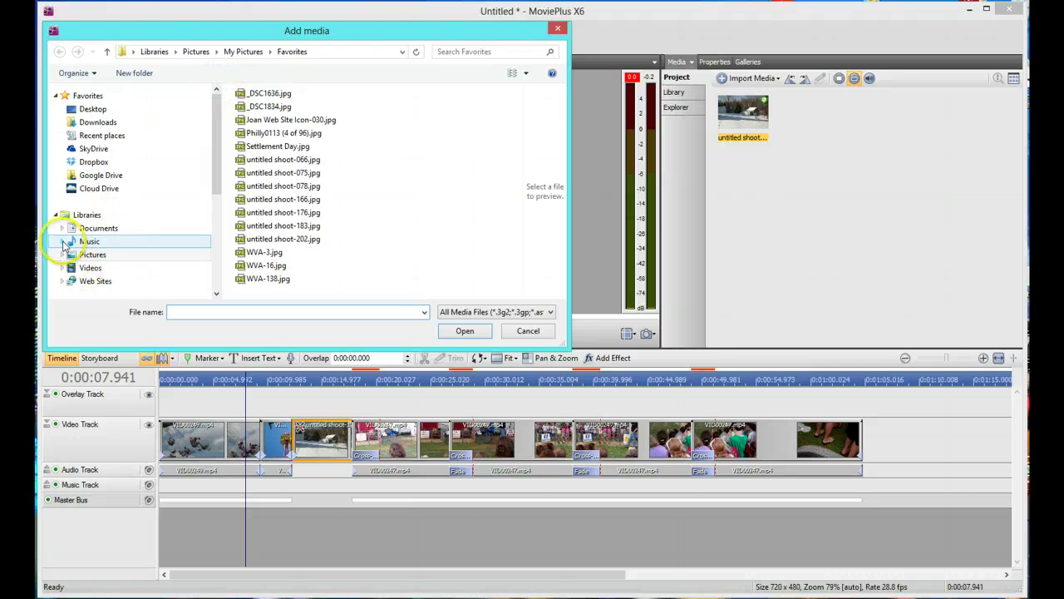
pyautogui.click(64, 241)
pyautogui.click(70, 254)
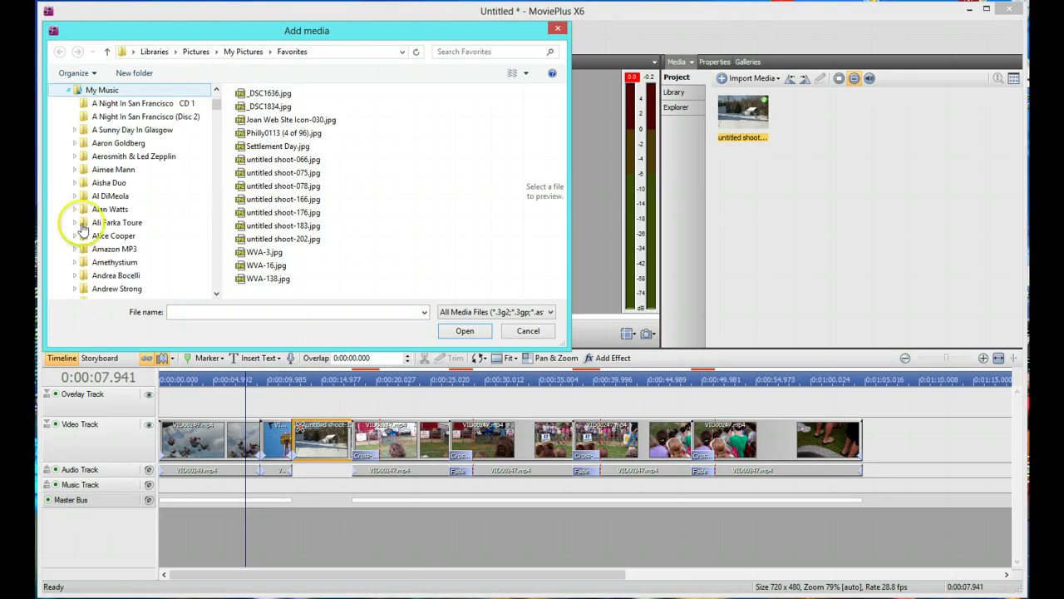
pyautogui.click(77, 183)
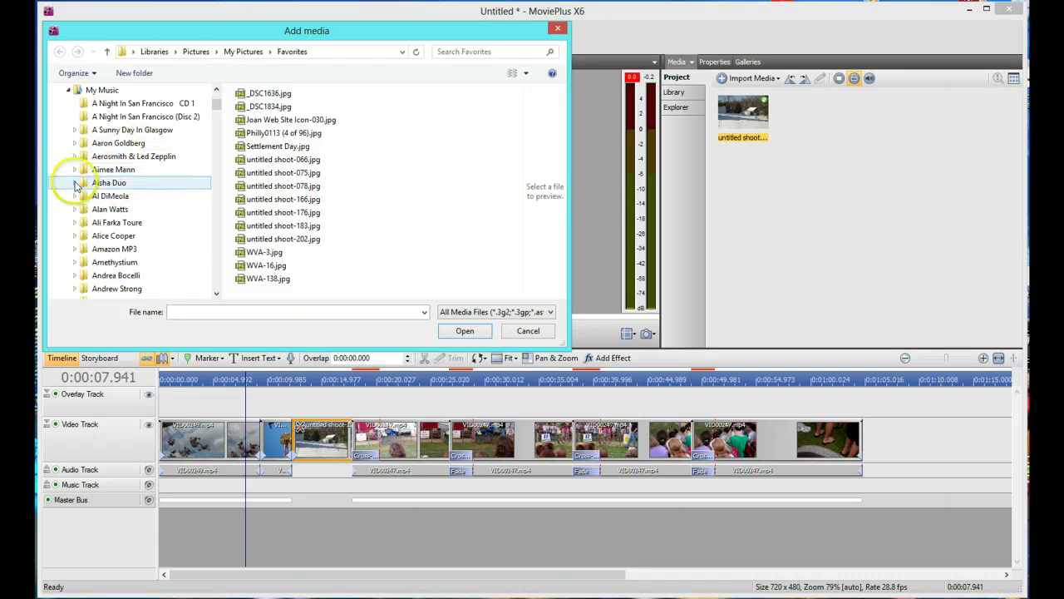
pyautogui.click(76, 183)
pyautogui.click(92, 196)
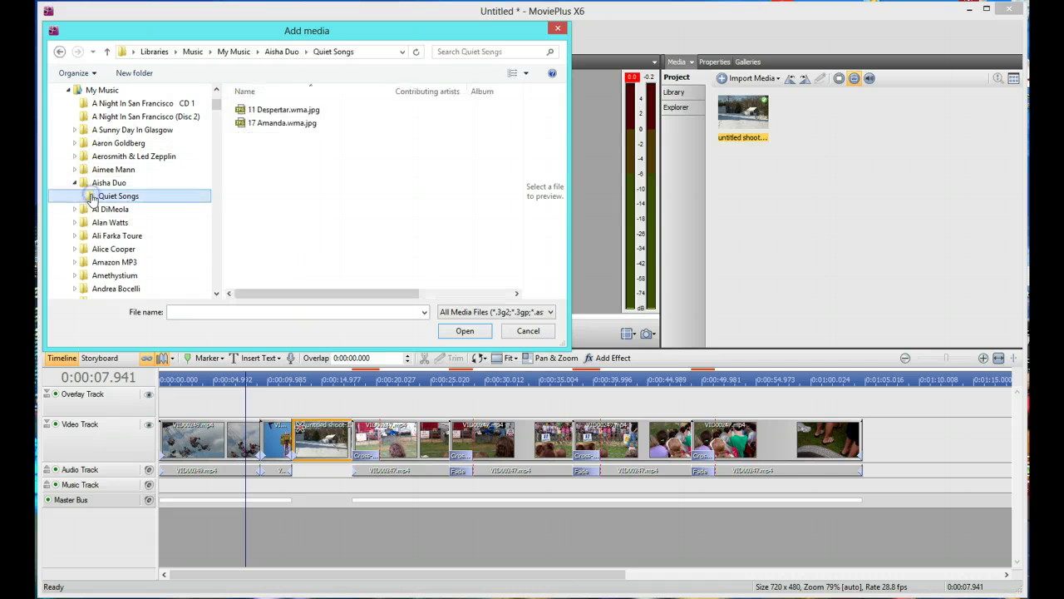
pyautogui.click(297, 111)
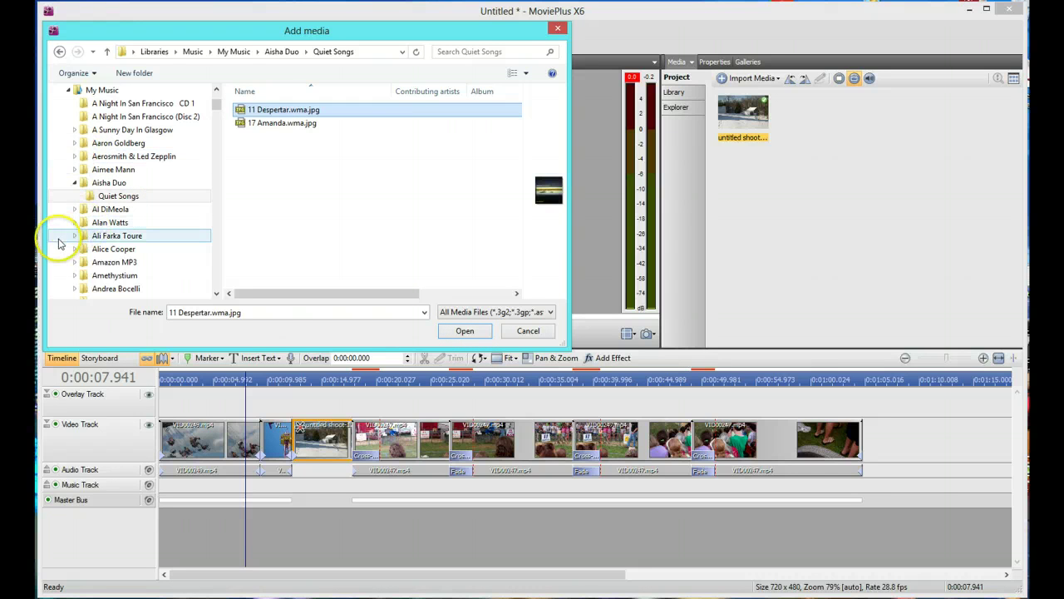
# Import 01 Bonde.mp3 from the Talking Timbuktu folder under Ali Farka Toure
pyautogui.click(74, 235)
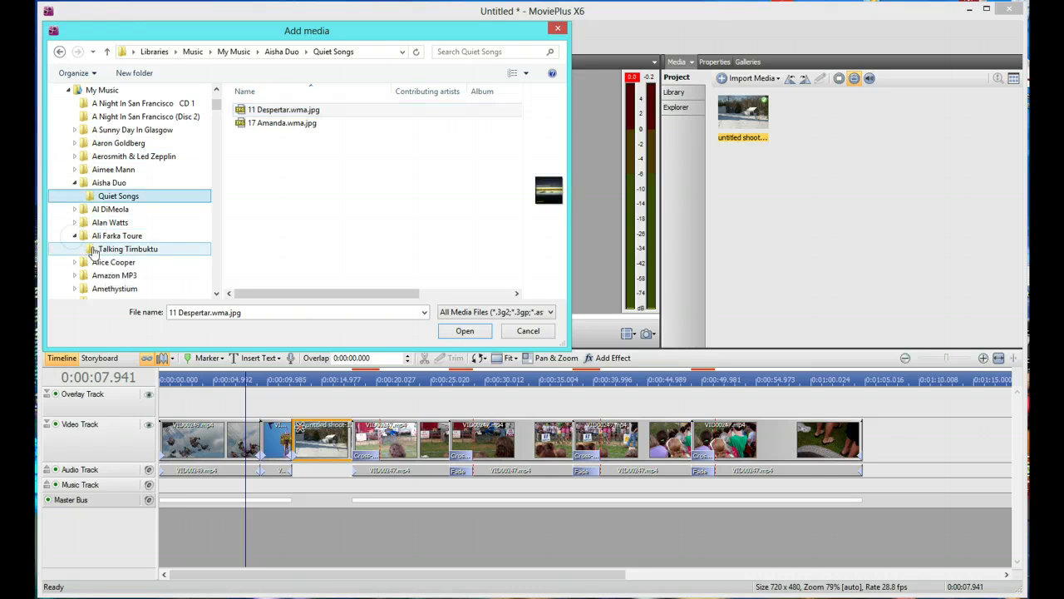
pyautogui.click(120, 249)
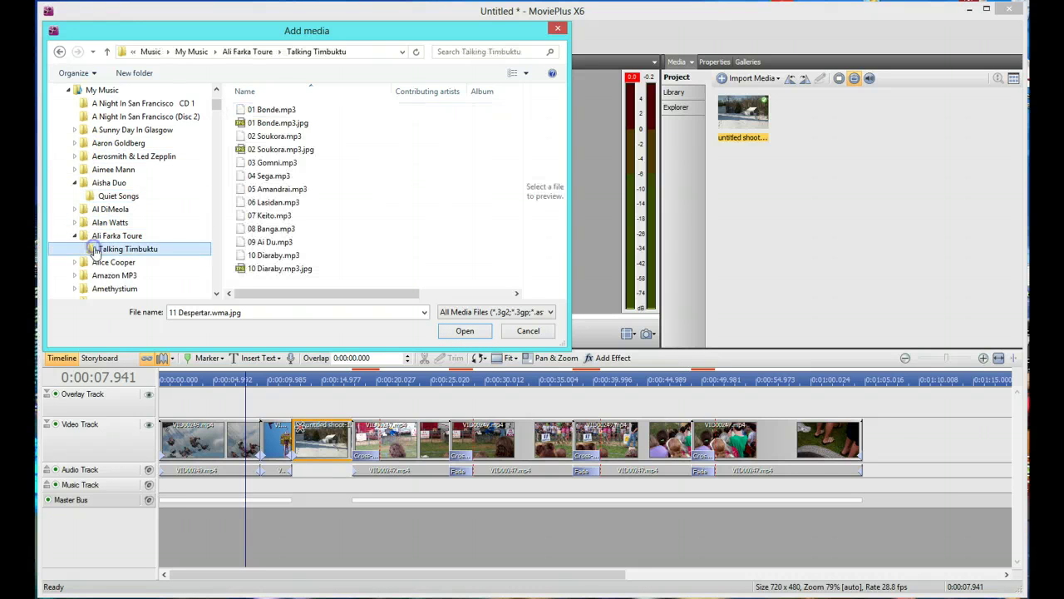
pyautogui.click(300, 110)
pyautogui.click(465, 330)
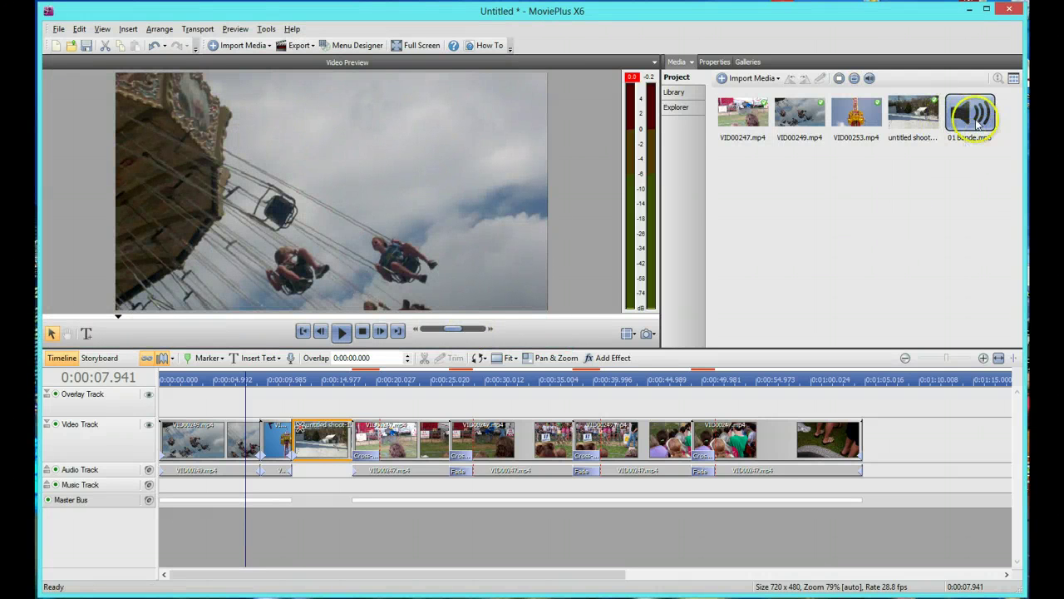
pyautogui.moveTo(424, 442)
pyautogui.mouseDown()
pyautogui.moveTo(332, 494)
pyautogui.moveTo(262, 488)
pyautogui.mouseUp()
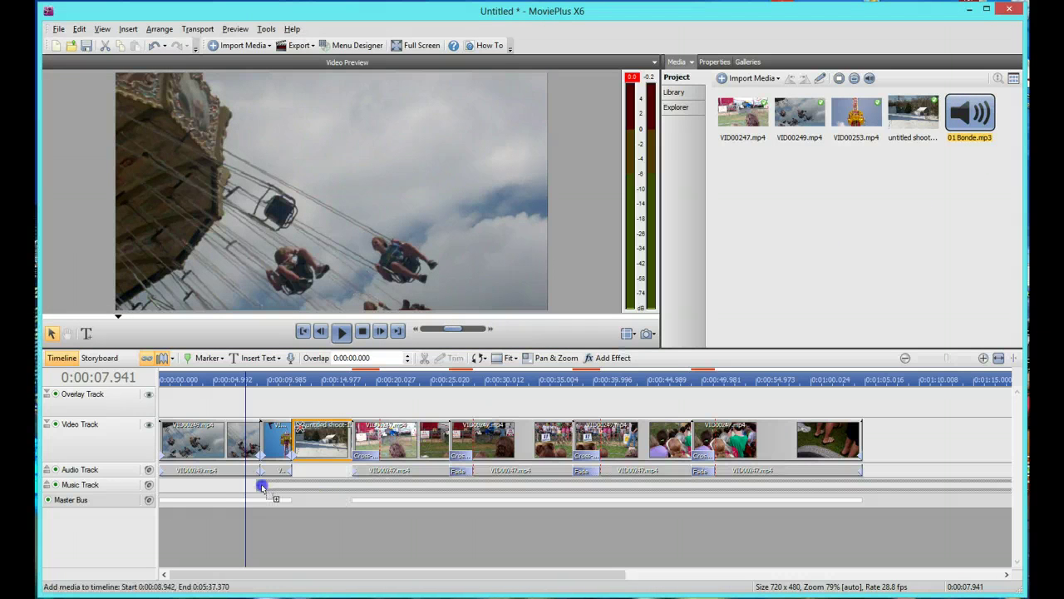
pyautogui.moveTo(154, 486); pyautogui.dragTo(155, 489)
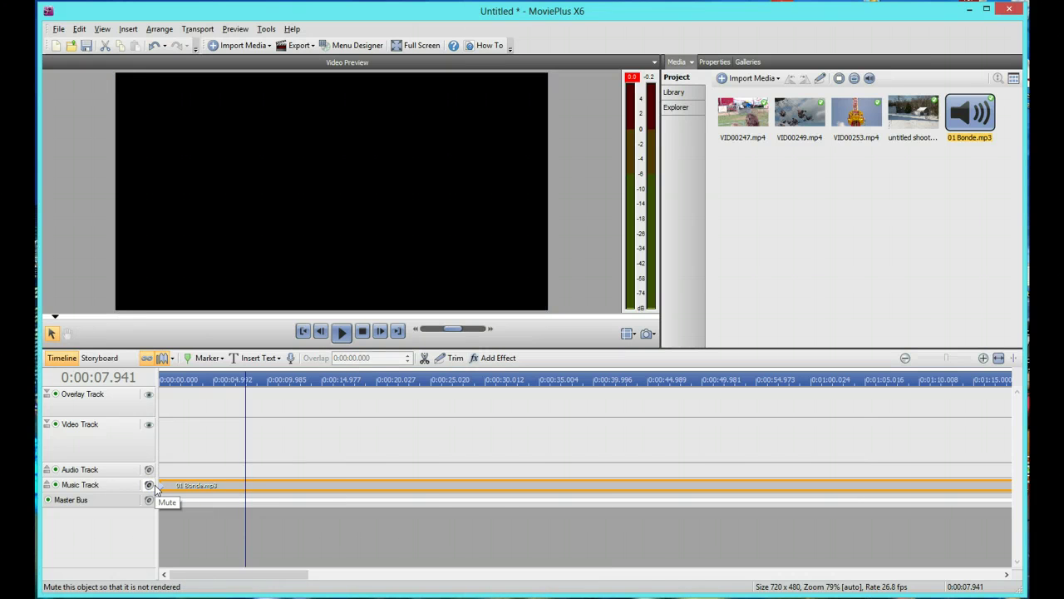
pyautogui.click(293, 575)
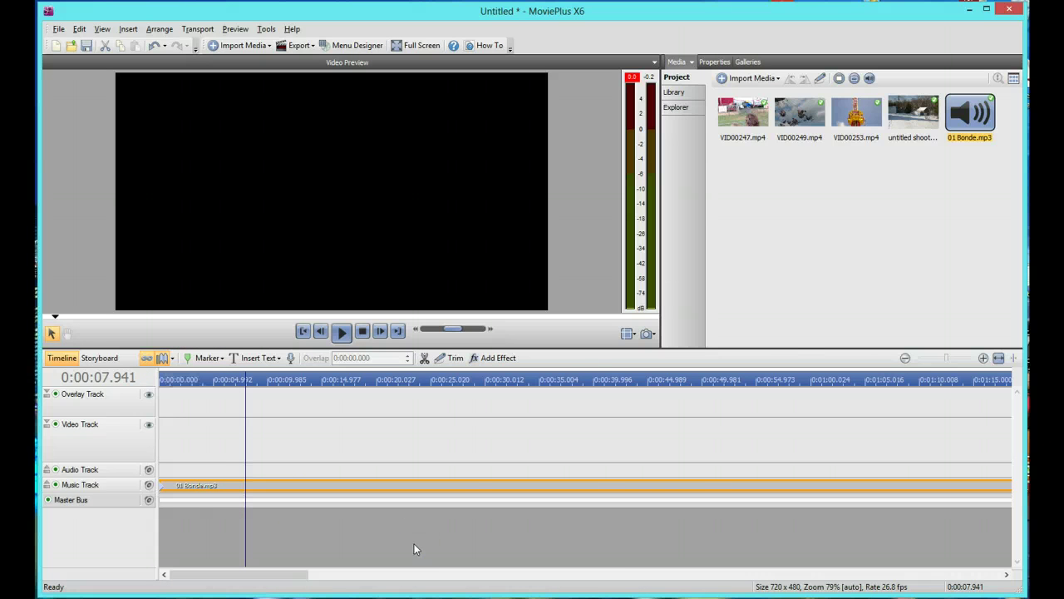
pyautogui.hotkey('ctrl', 'z')
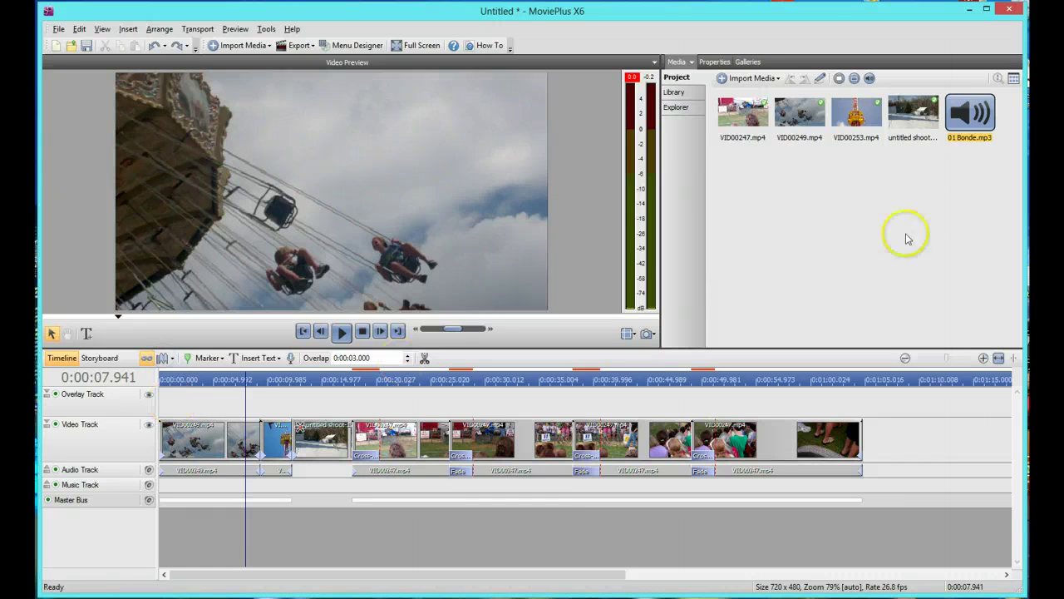
# With rippling off, place 01 Bonde.mp3 at the start of the Music Track and trim its end to the last video clip's end
pyautogui.moveTo(220, 489); pyautogui.dragTo(152, 487)
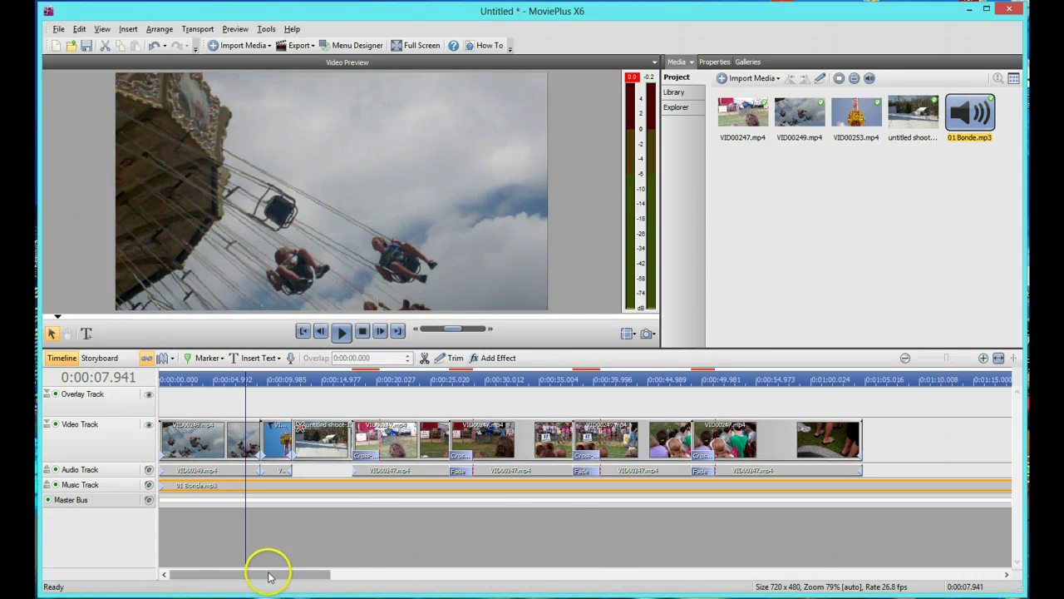
pyautogui.moveTo(269, 573); pyautogui.dragTo(855, 577)
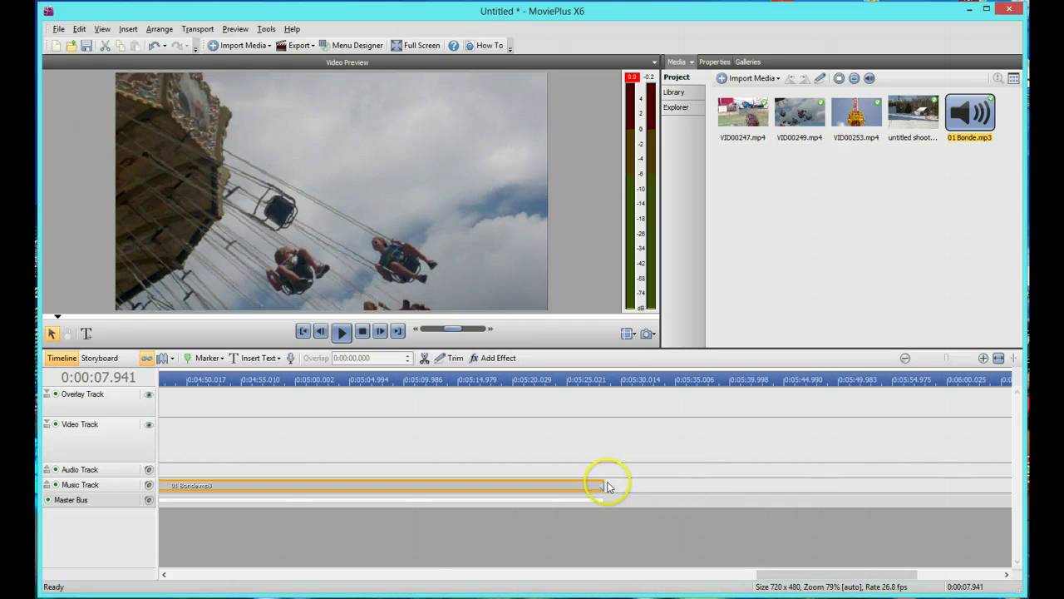
pyautogui.moveTo(602, 483); pyautogui.dragTo(154, 484)
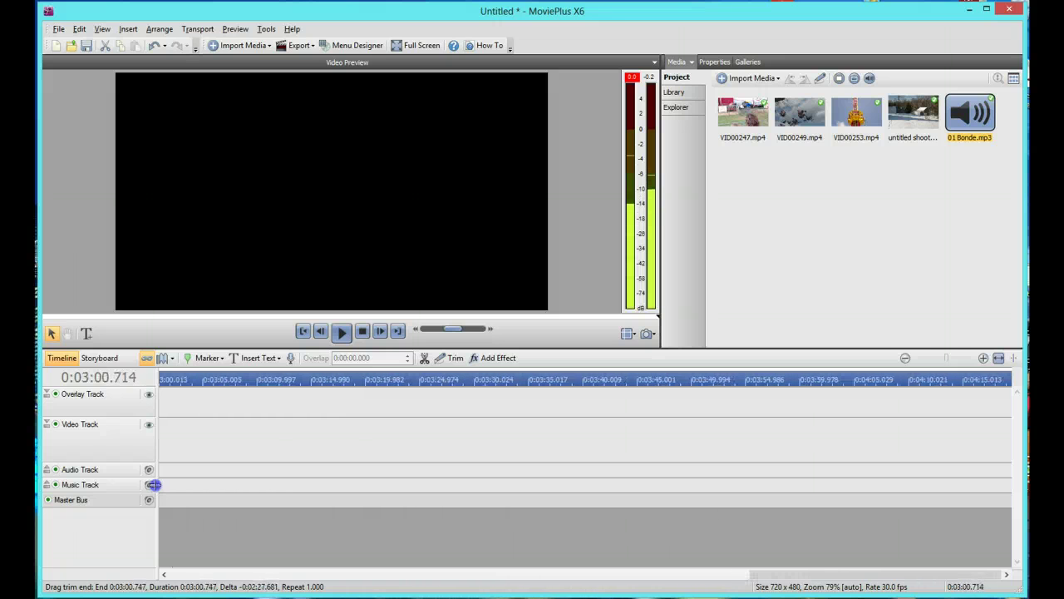
pyautogui.moveTo(154, 484); pyautogui.dragTo(273, 496)
pyautogui.moveTo(524, 572); pyautogui.dragTo(413, 573)
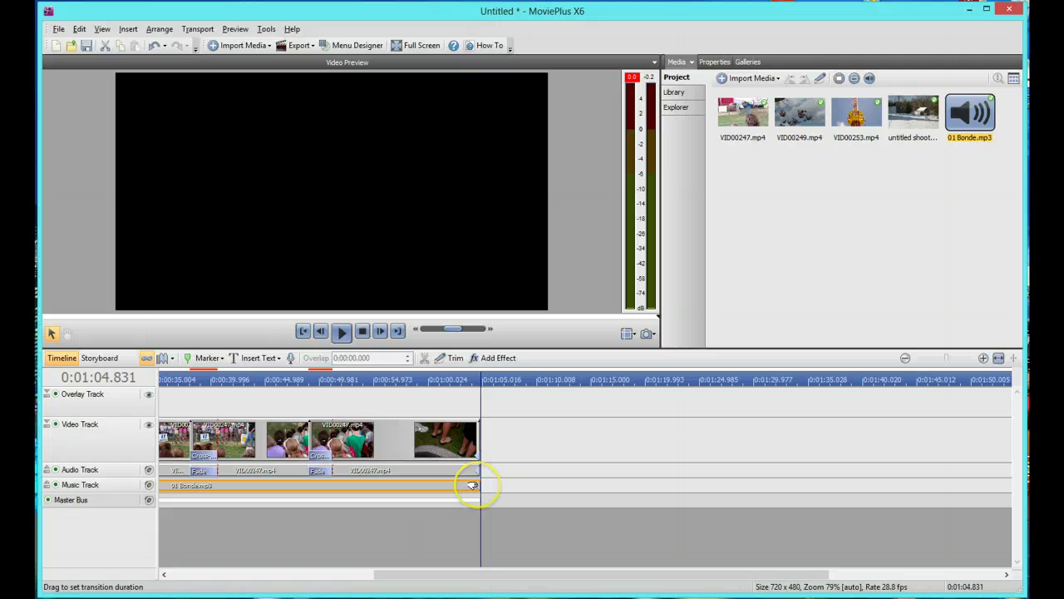
# Add a fade-out of about 4 seconds to the music's end, and play the timeline from near the start and from about 58 seconds
pyautogui.moveTo(472, 485); pyautogui.dragTo(429, 489)
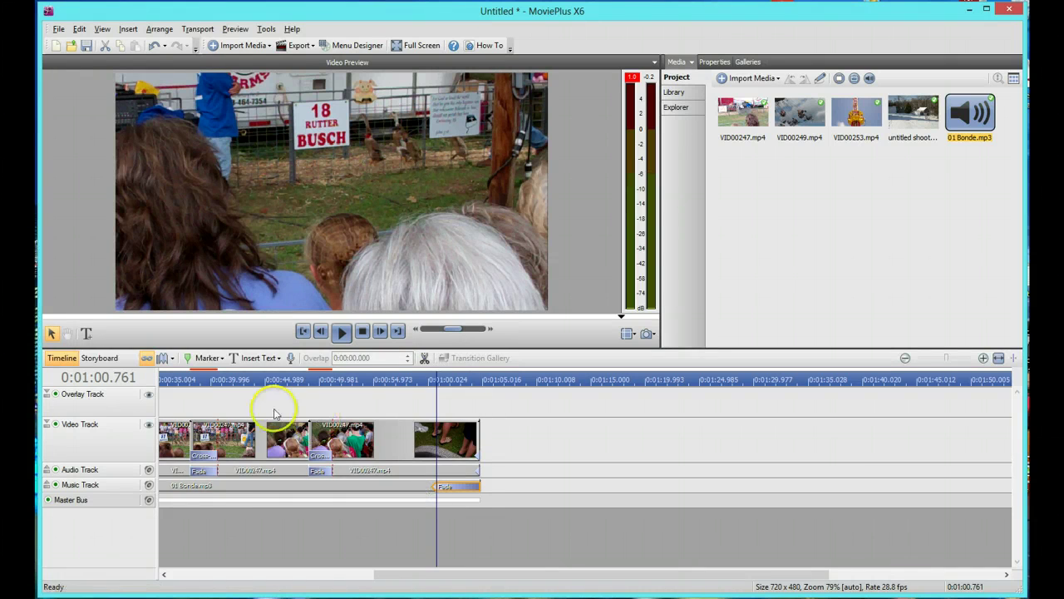
pyautogui.moveTo(455, 574); pyautogui.dragTo(185, 561)
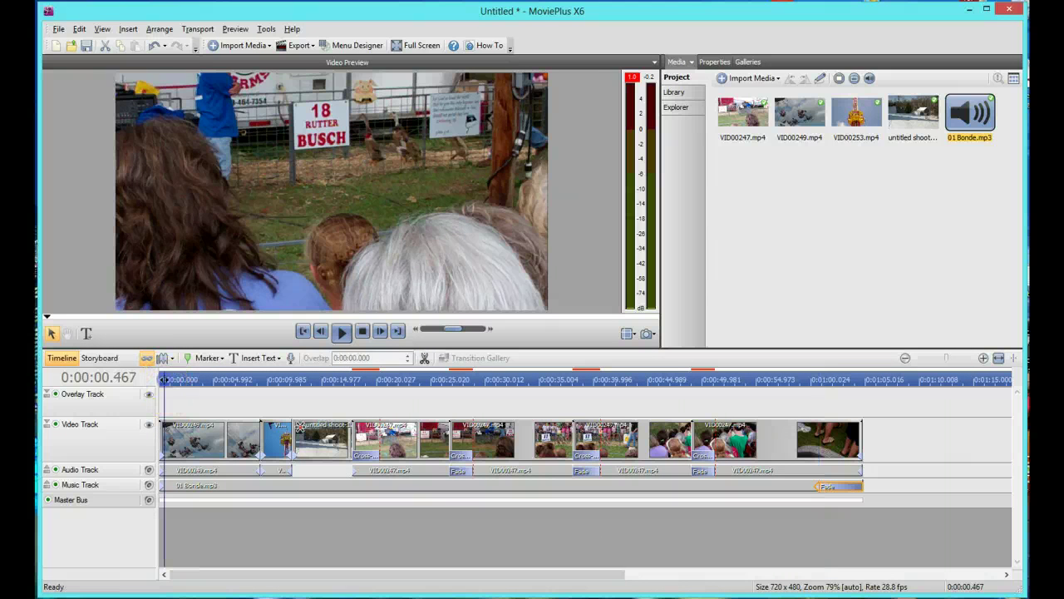
pyautogui.click(341, 332)
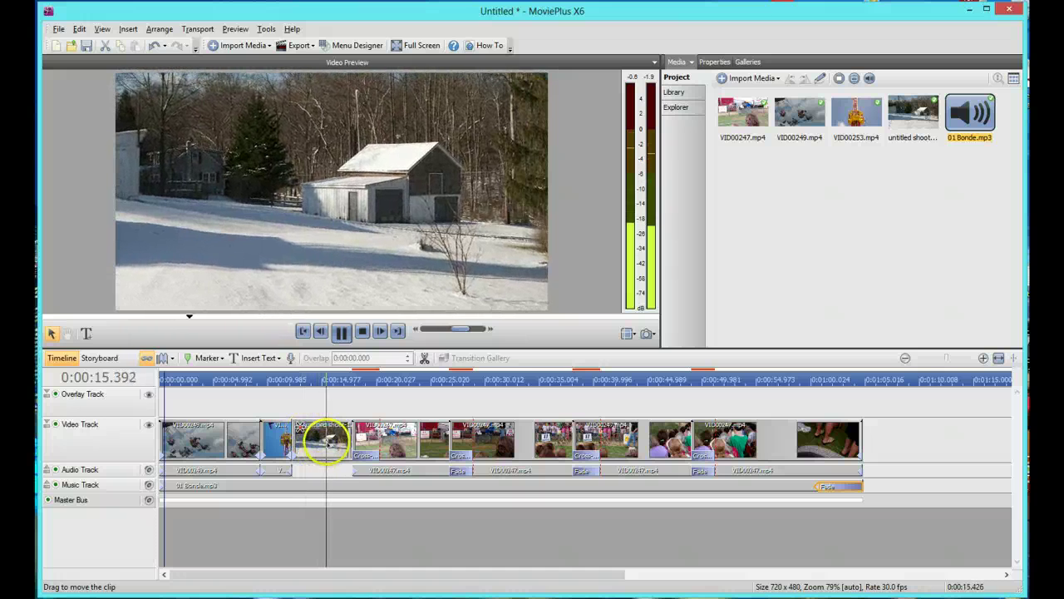
pyautogui.click(341, 331)
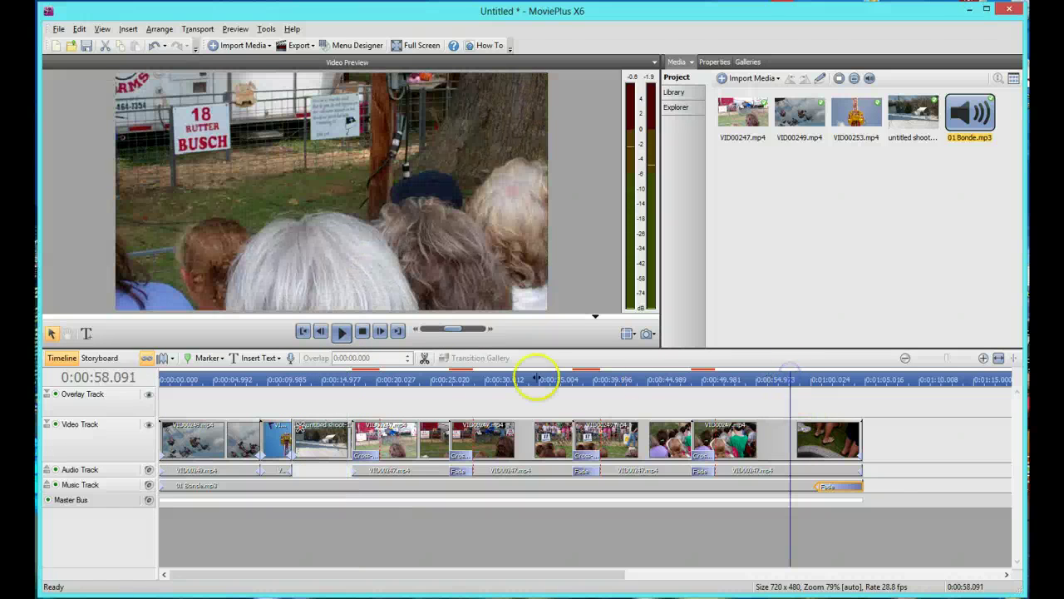
pyautogui.click(341, 331)
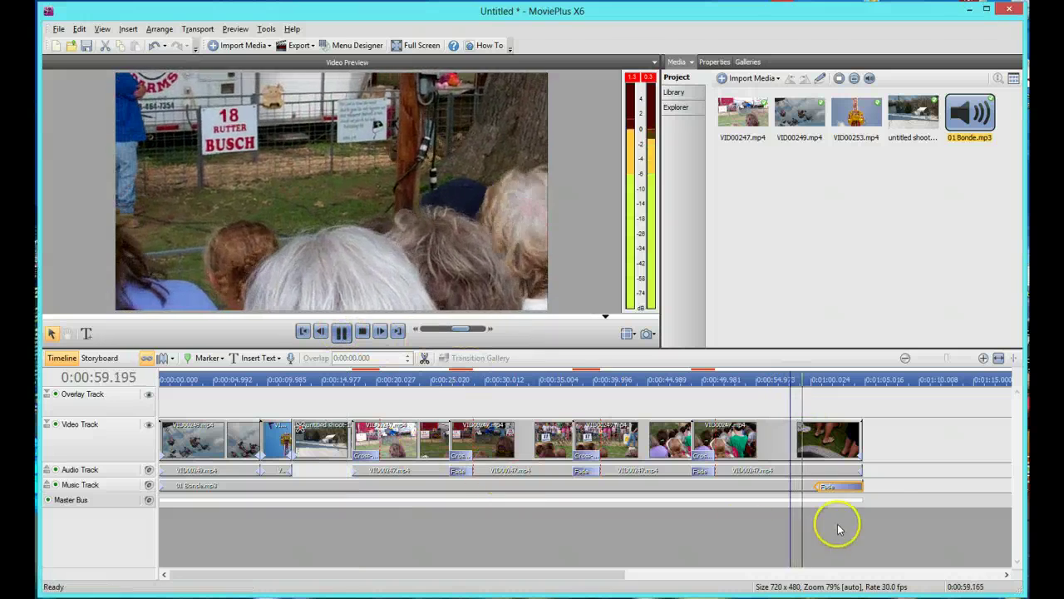
# Extend the music's end past the last video clip to about 1:09.0 and play through the fade-out
pyautogui.moveTo(859, 487); pyautogui.dragTo(915, 487)
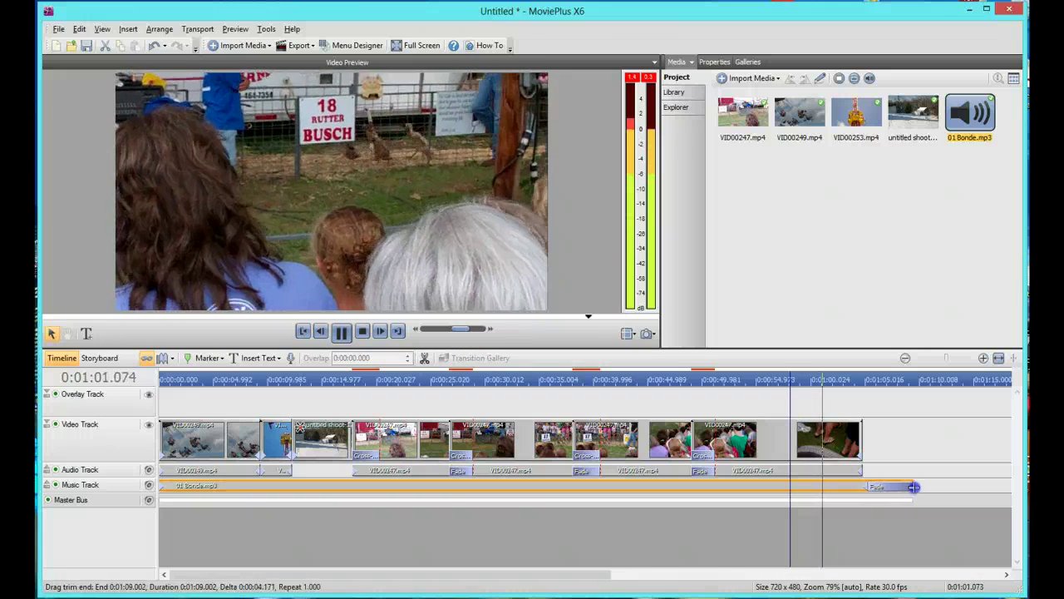
pyautogui.click(826, 576)
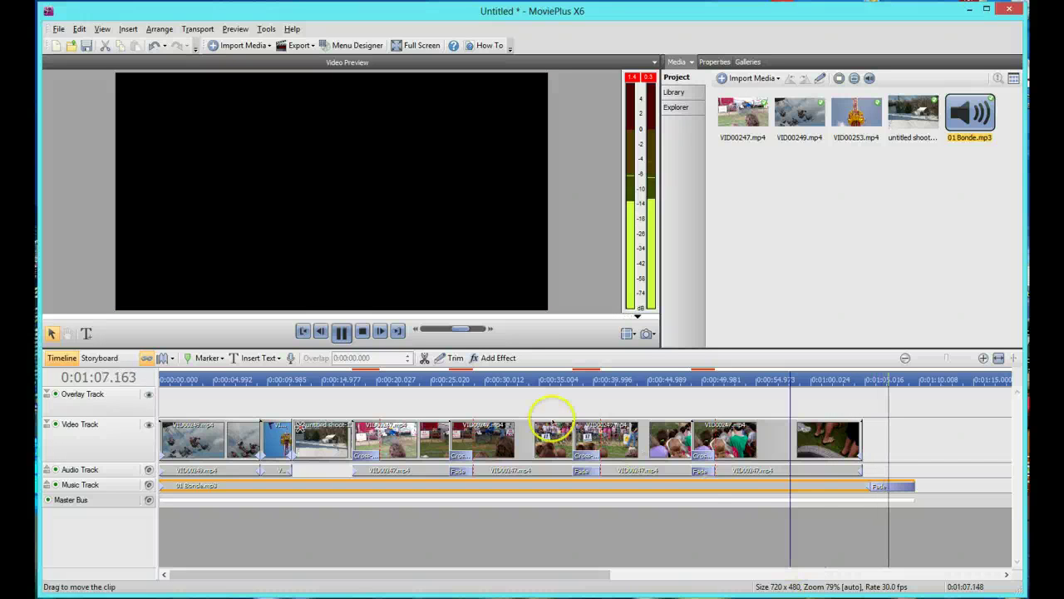
pyautogui.click(340, 332)
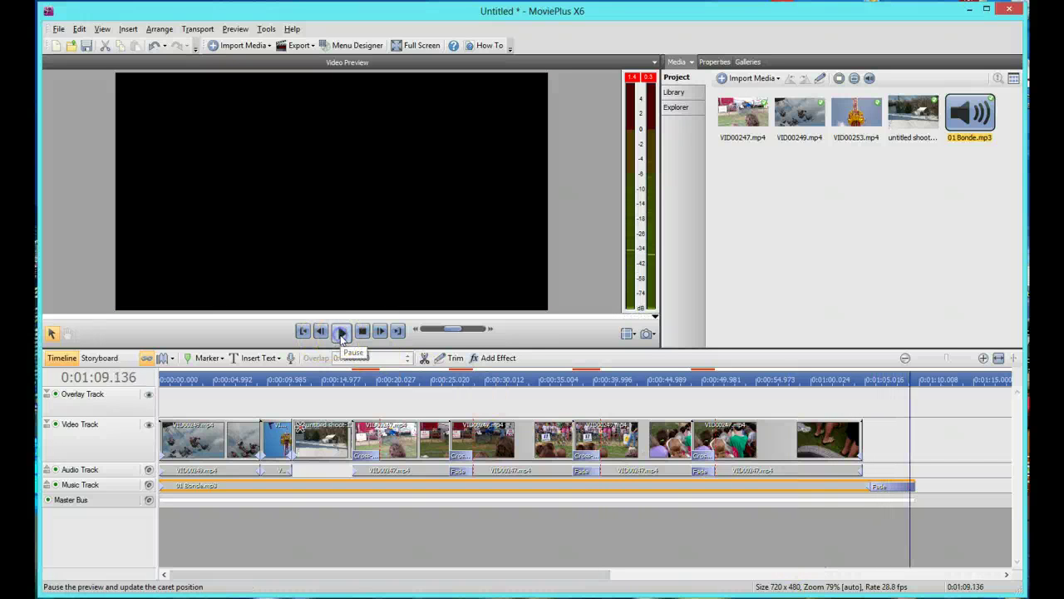
pyautogui.click(208, 445)
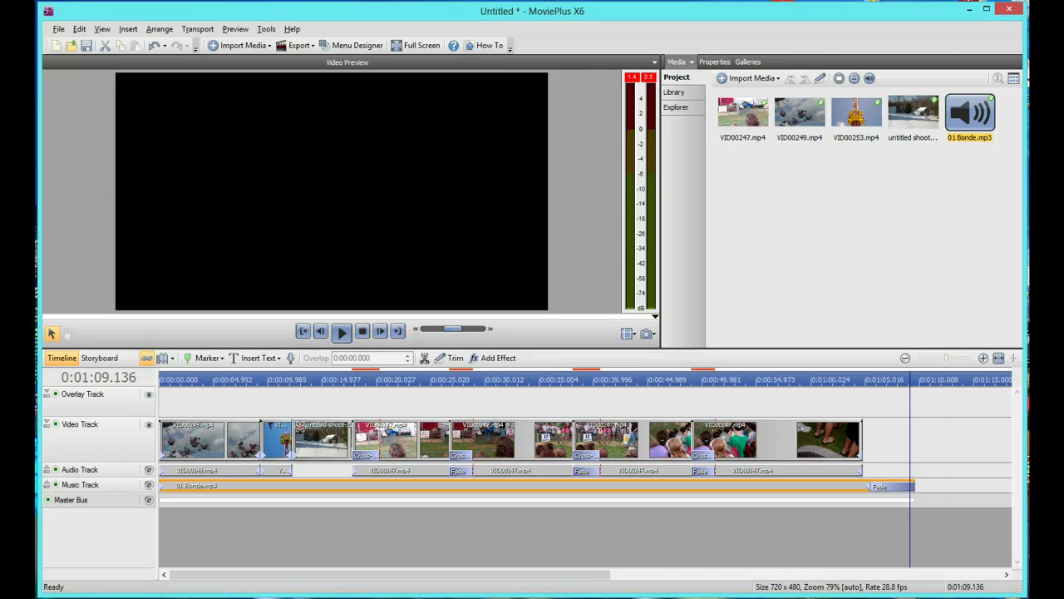